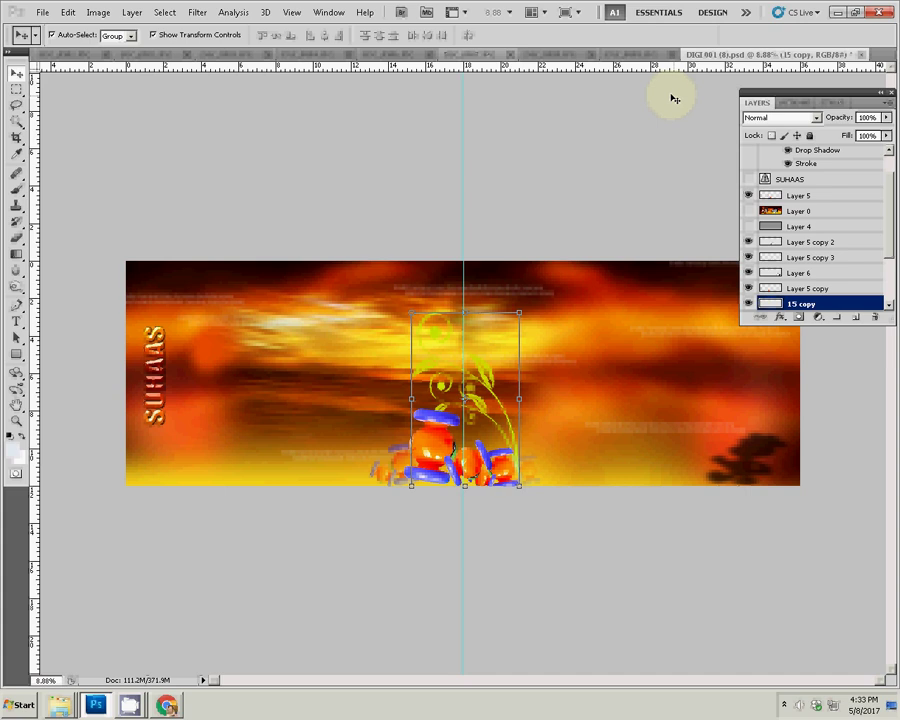
Step: Resize the DSC_0989 photo to 8 inches wide in Image Size
click(636, 93)
key(ctrl+Tab)
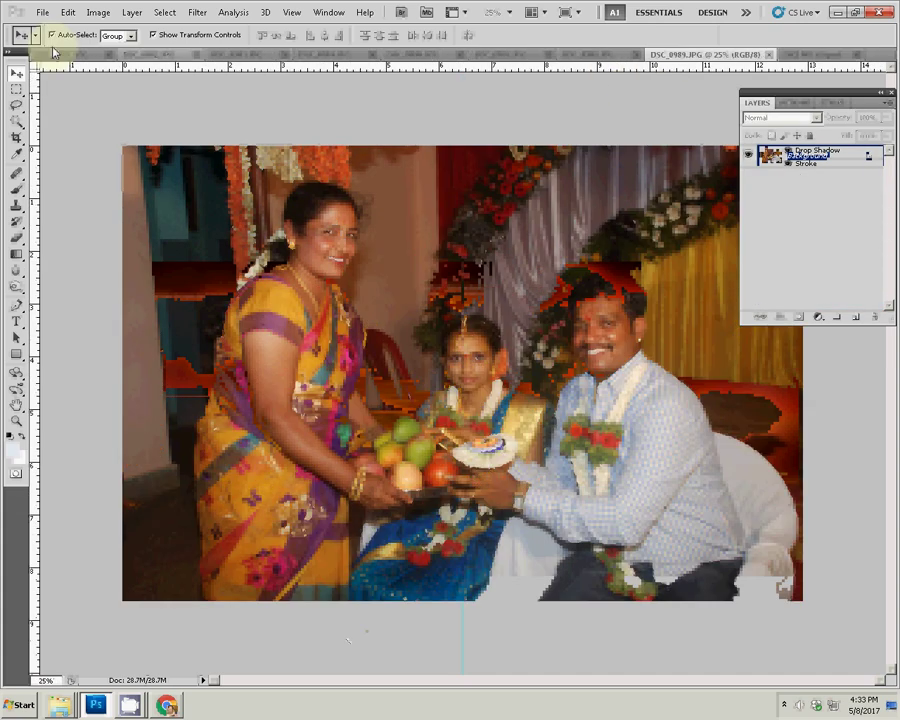
click(98, 12)
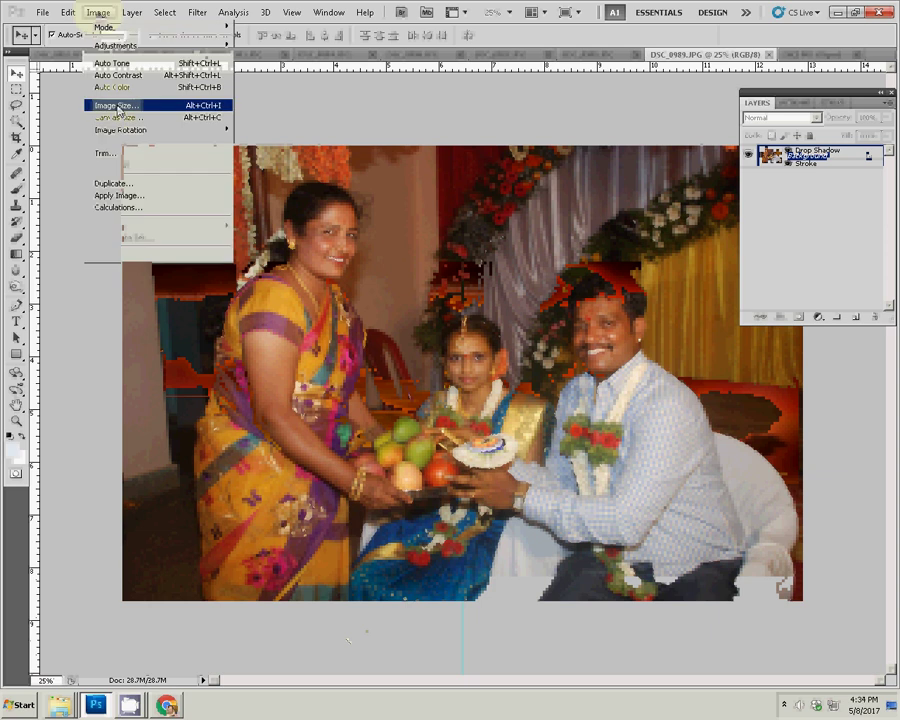
click(118, 106)
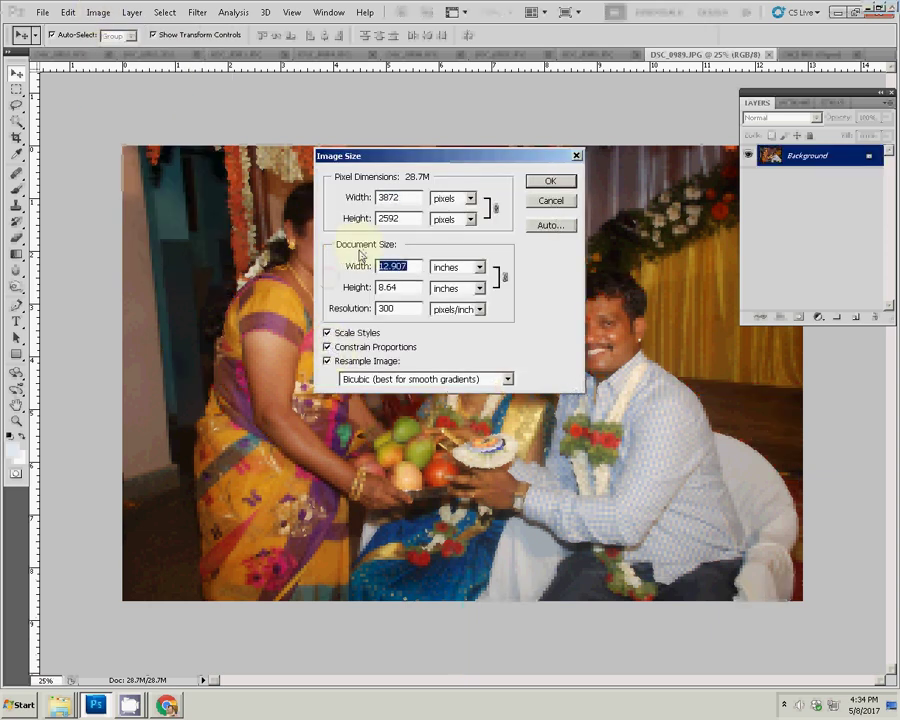
text(10)
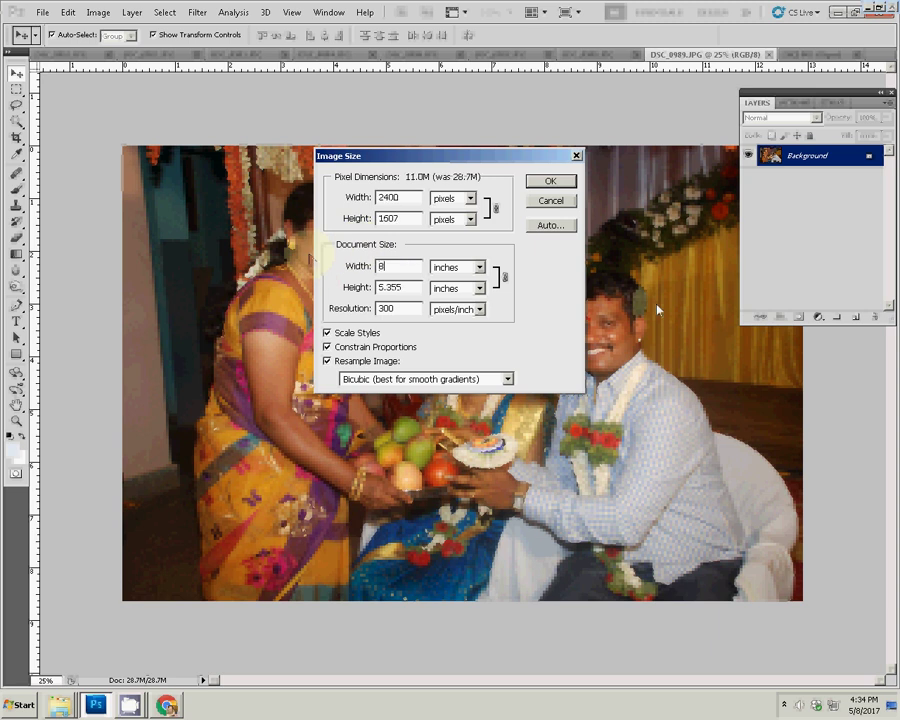
click(549, 181)
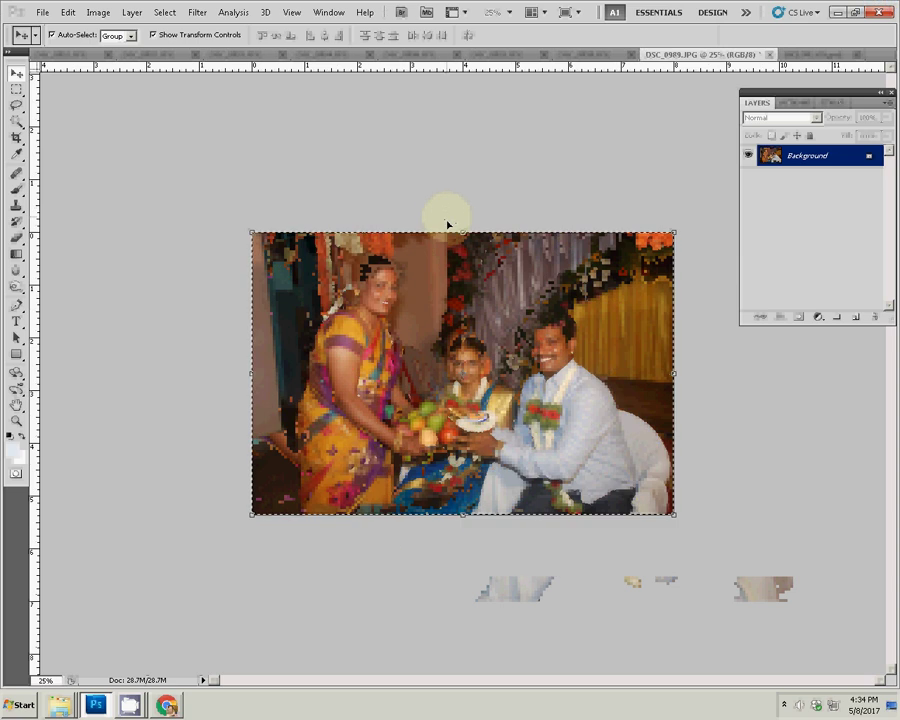
Step: Select all of DSC_0989, cut it to the clipboard, and close the document
click(164, 12)
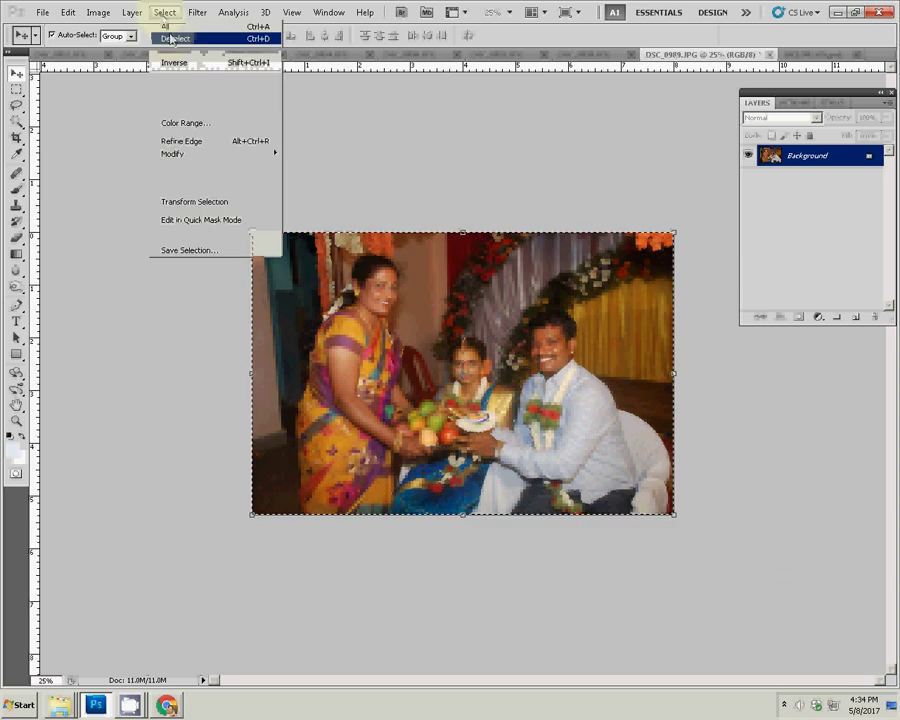
click(166, 27)
click(68, 12)
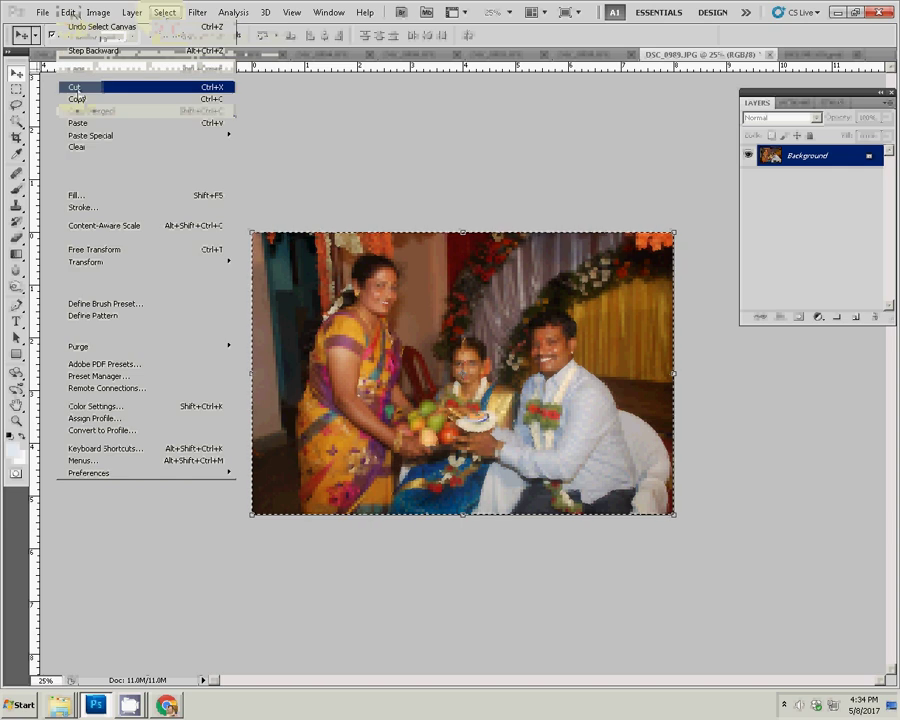
click(213, 89)
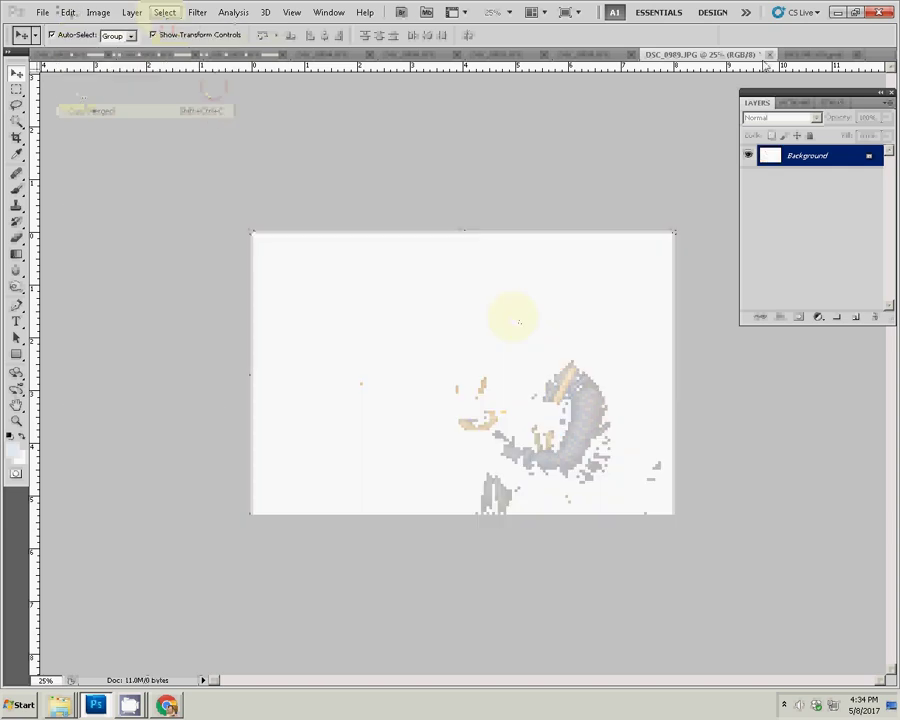
click(770, 54)
click(480, 259)
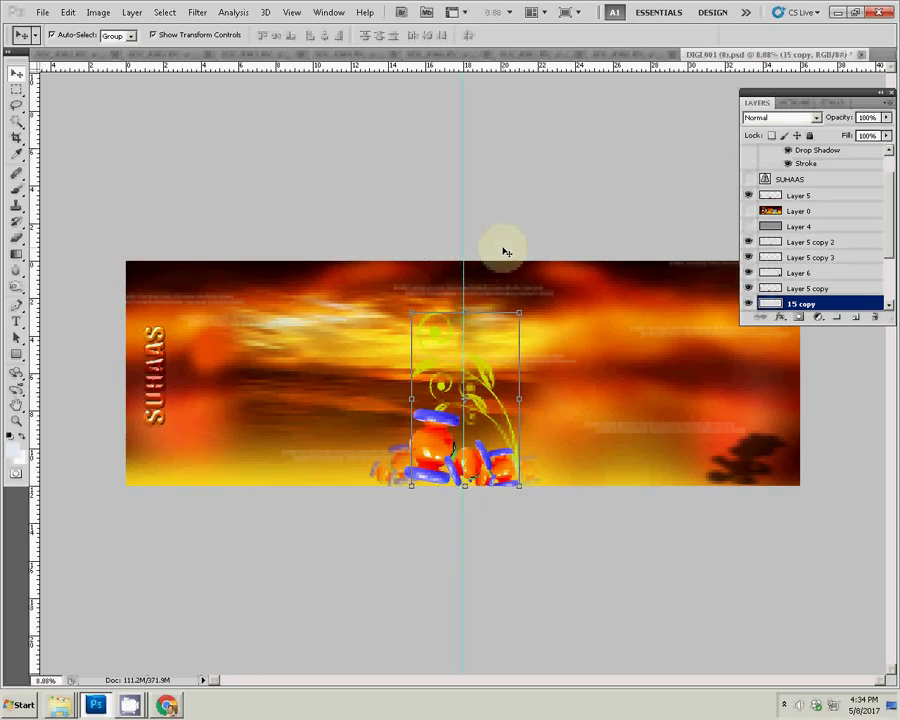
Step: Paste the photo above Layer 10 as Layer 22 in the spread's lower-right corner
drag(889, 241, 889, 180)
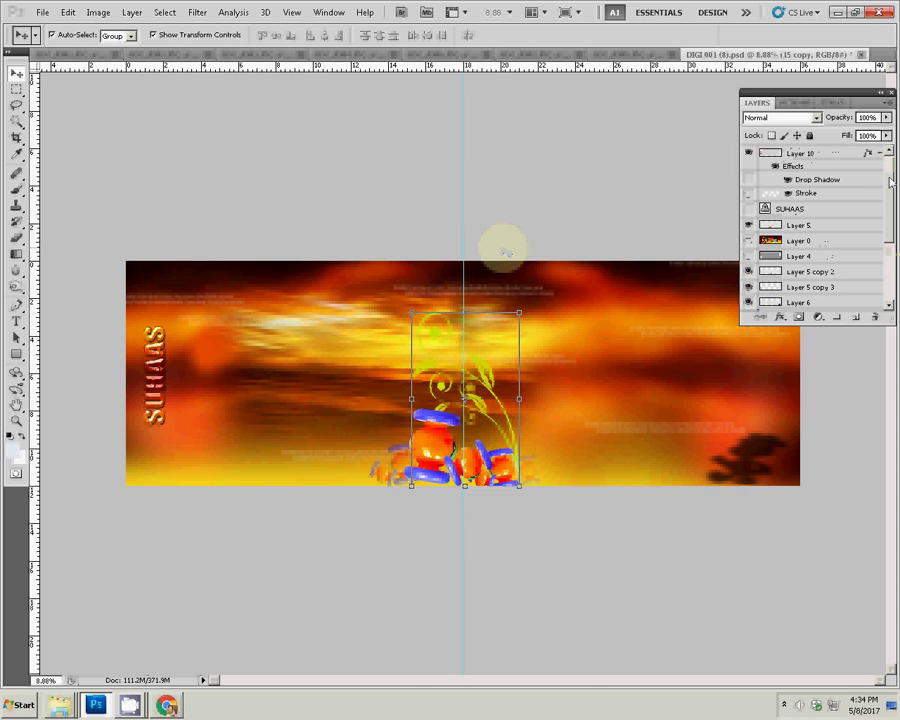
click(802, 157)
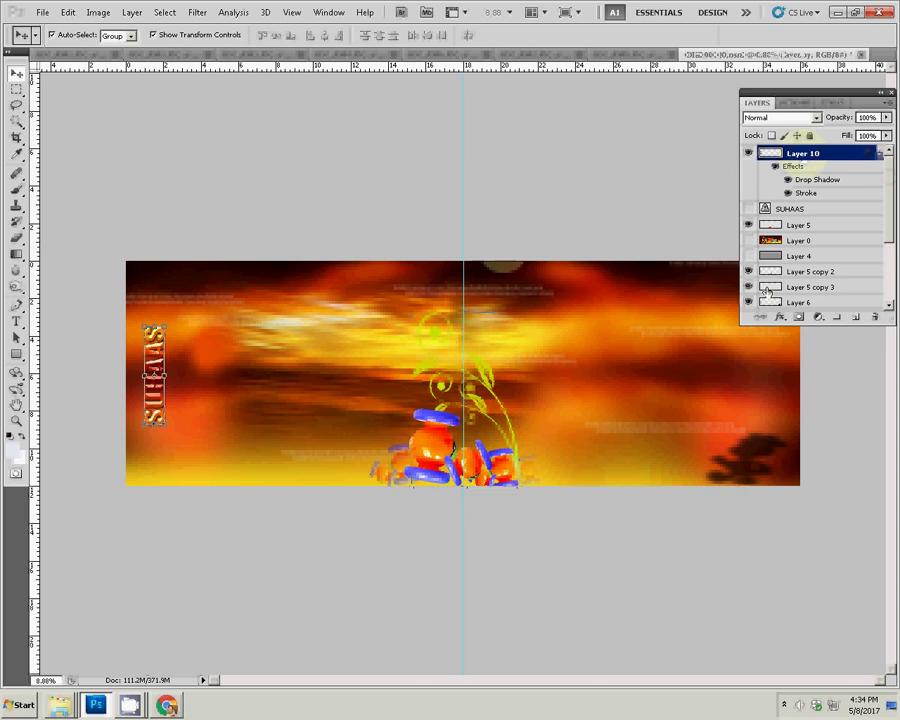
key(ctrl+v)
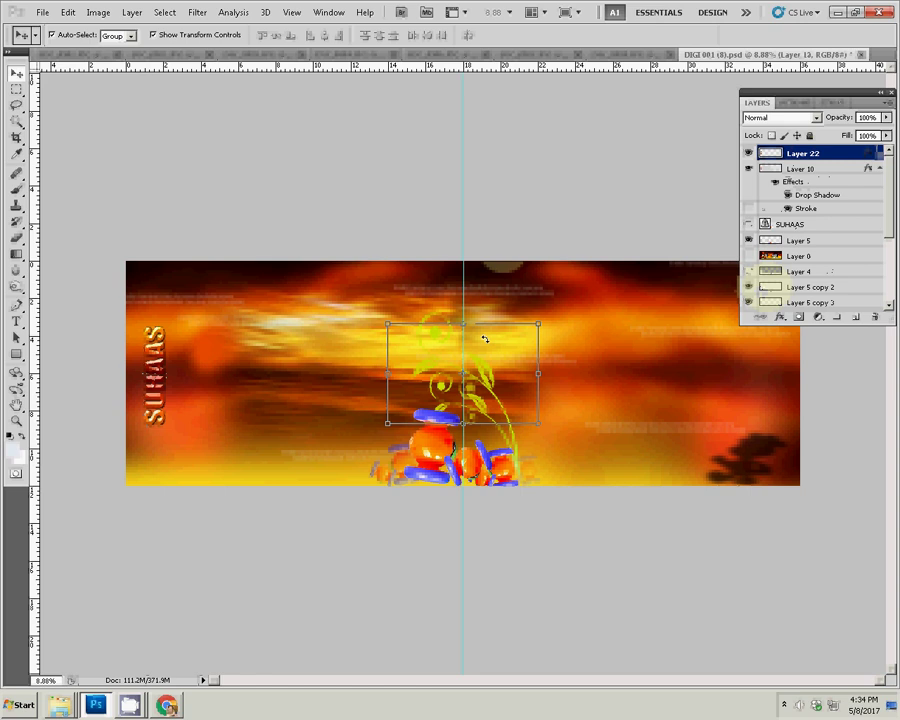
drag(491, 341, 748, 395)
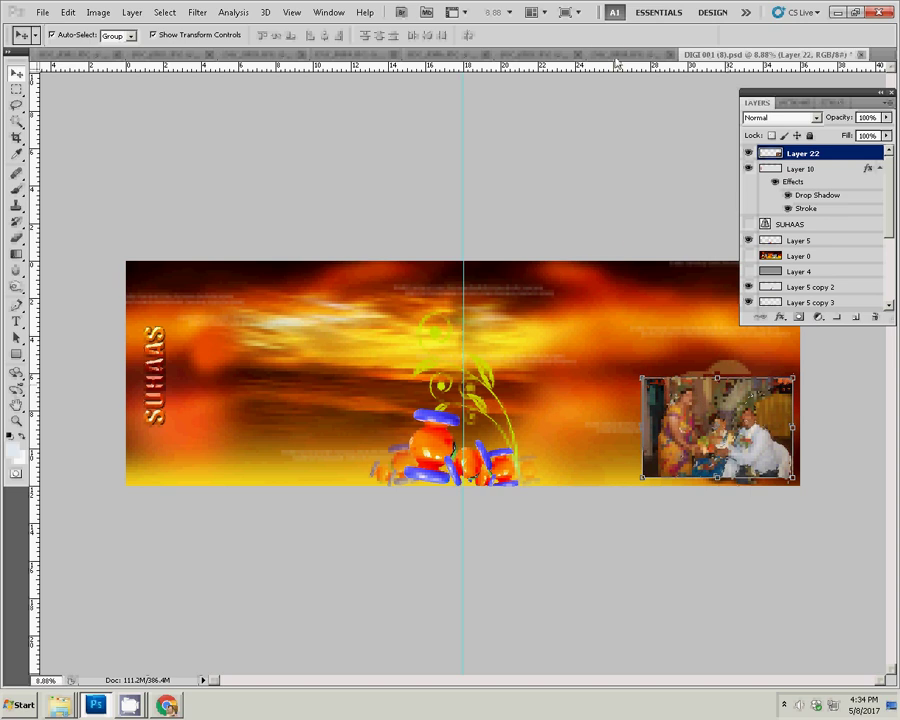
click(605, 228)
key(ctrl+Tab)
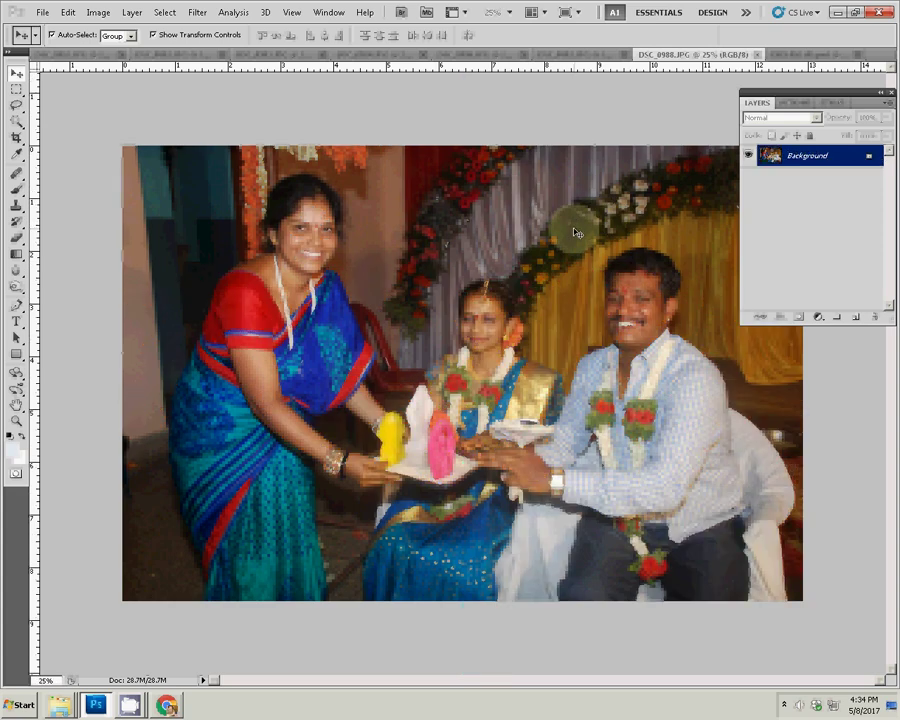
Step: Resize the DSC_0988 photo to 8 inches wide
key(ctrl+alt+i)
click(361, 266)
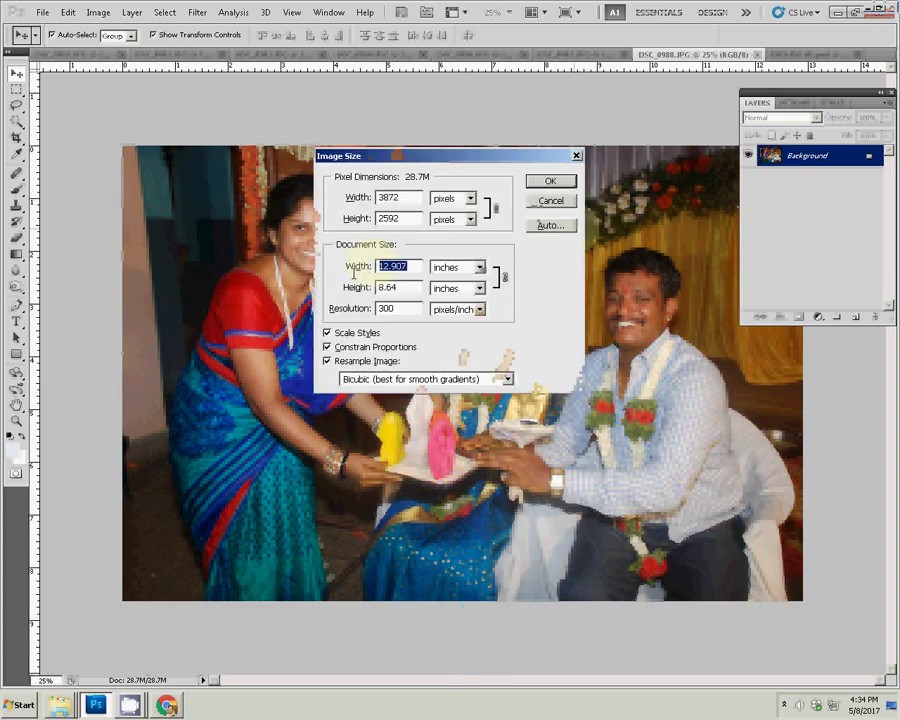
text(8)
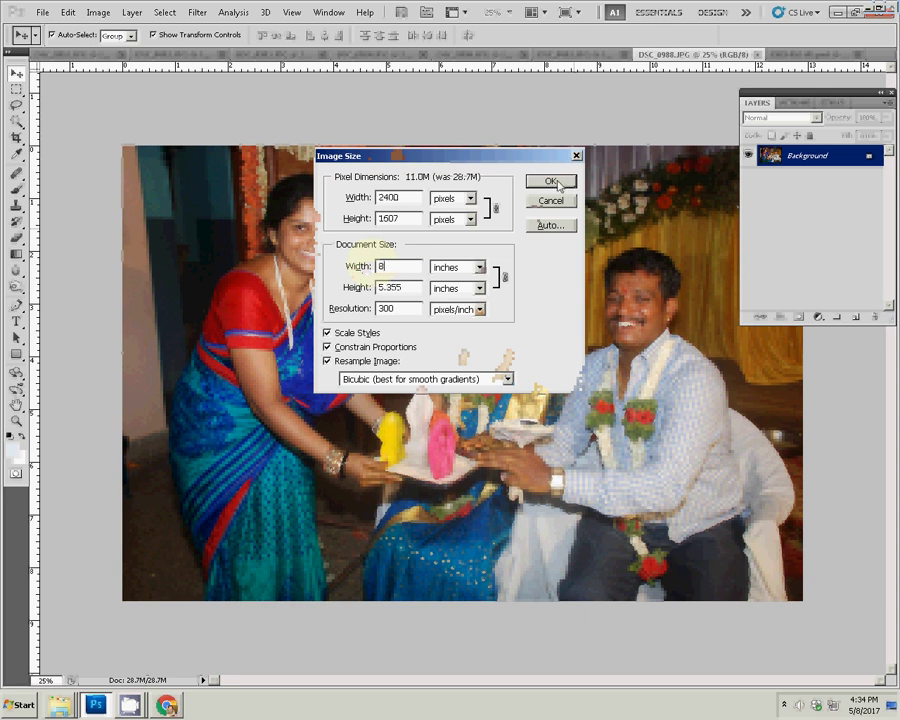
click(552, 182)
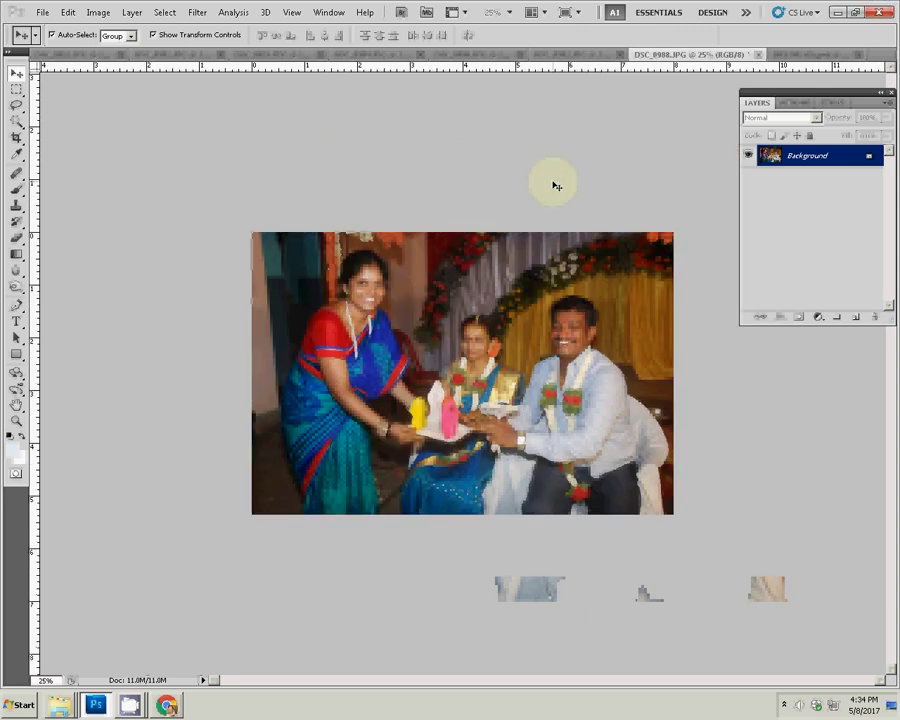
Step: Close DSC_0988 unsaved and paste it as Layer 23 above the lower-right photo
key(ctrl+a)
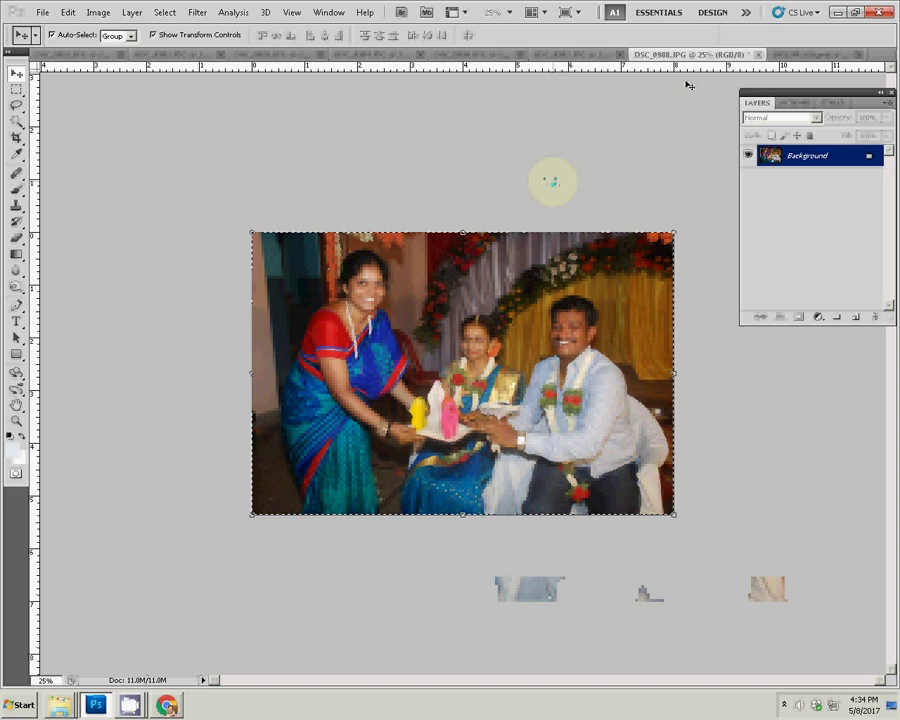
click(758, 54)
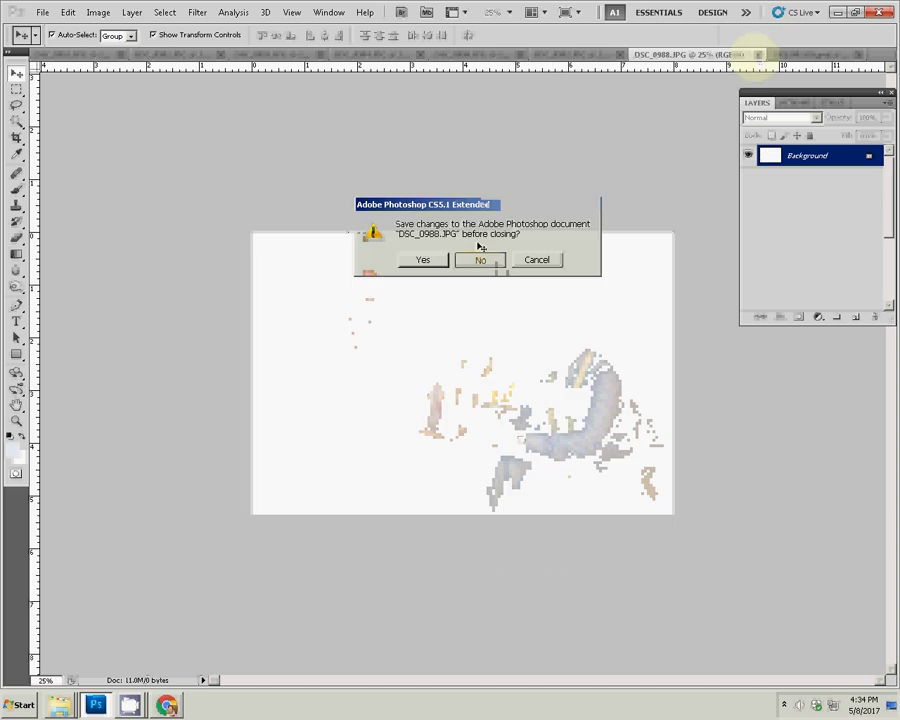
click(482, 259)
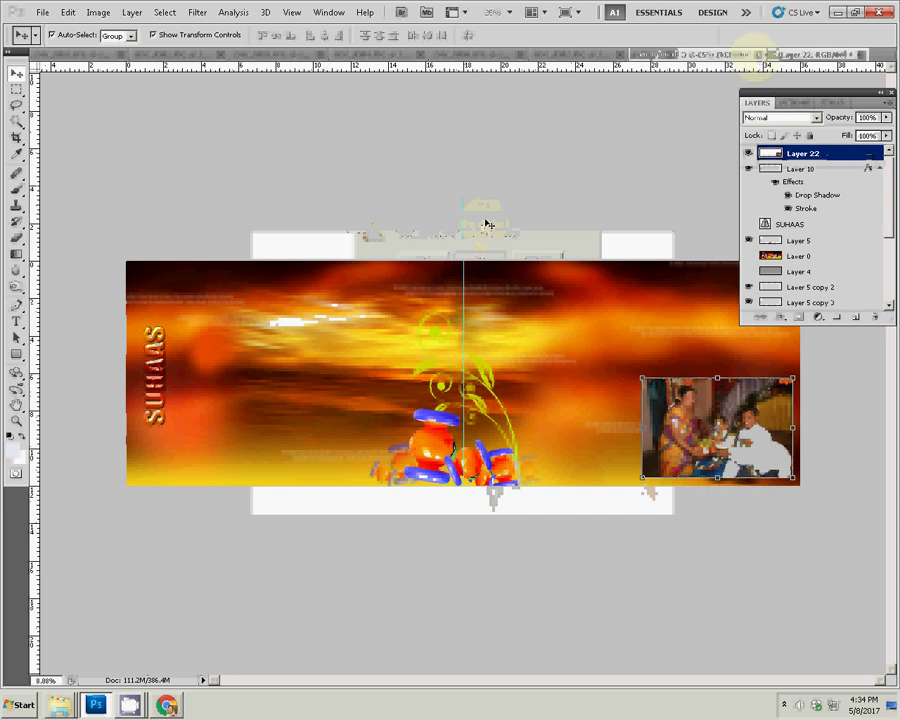
click(487, 221)
key(ctrl+v)
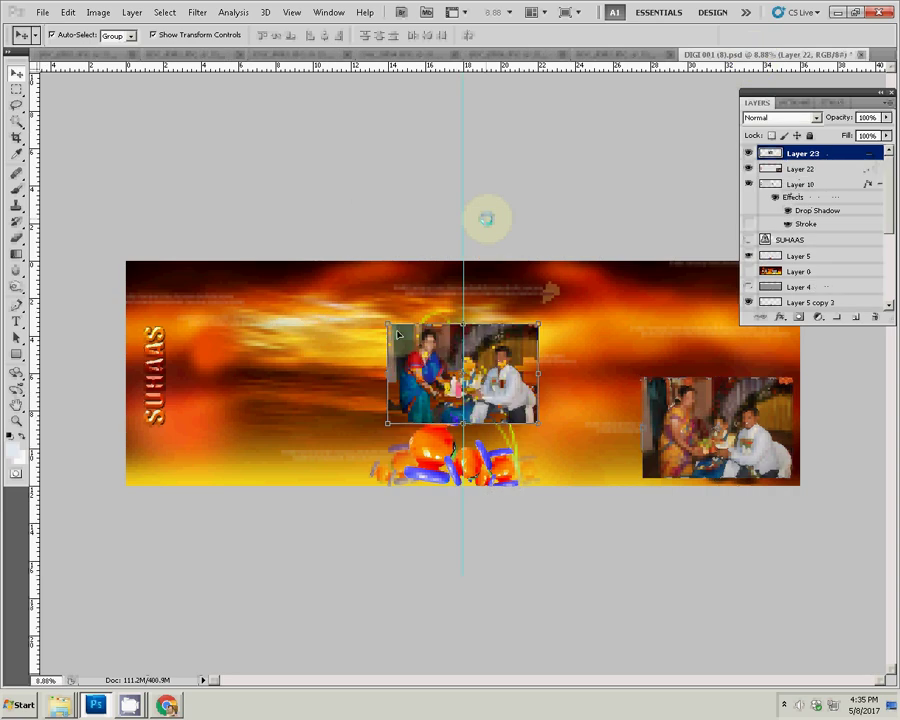
drag(397, 334, 656, 283)
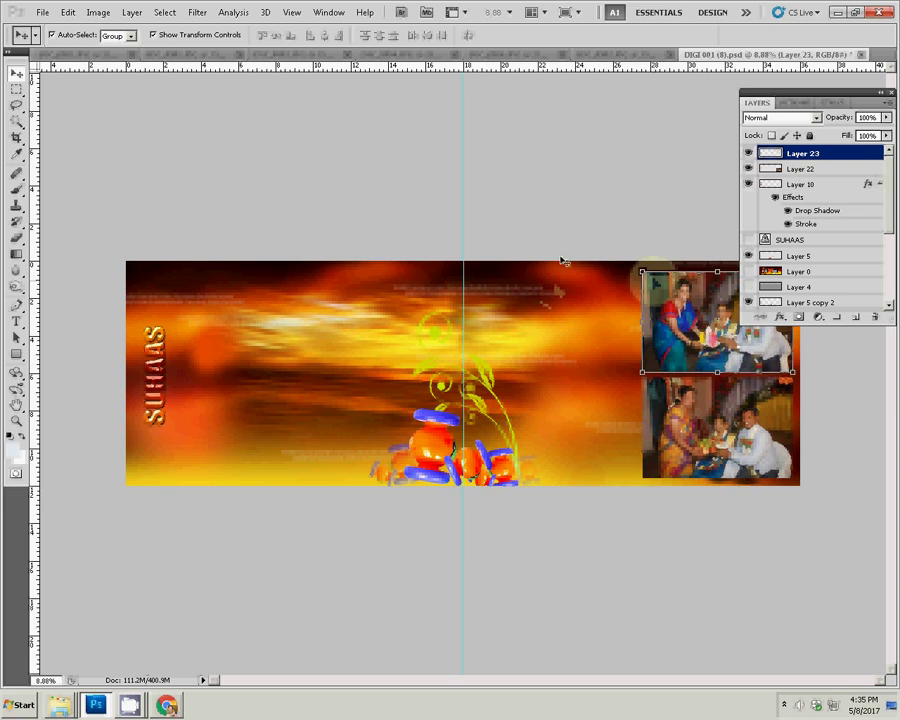
click(591, 71)
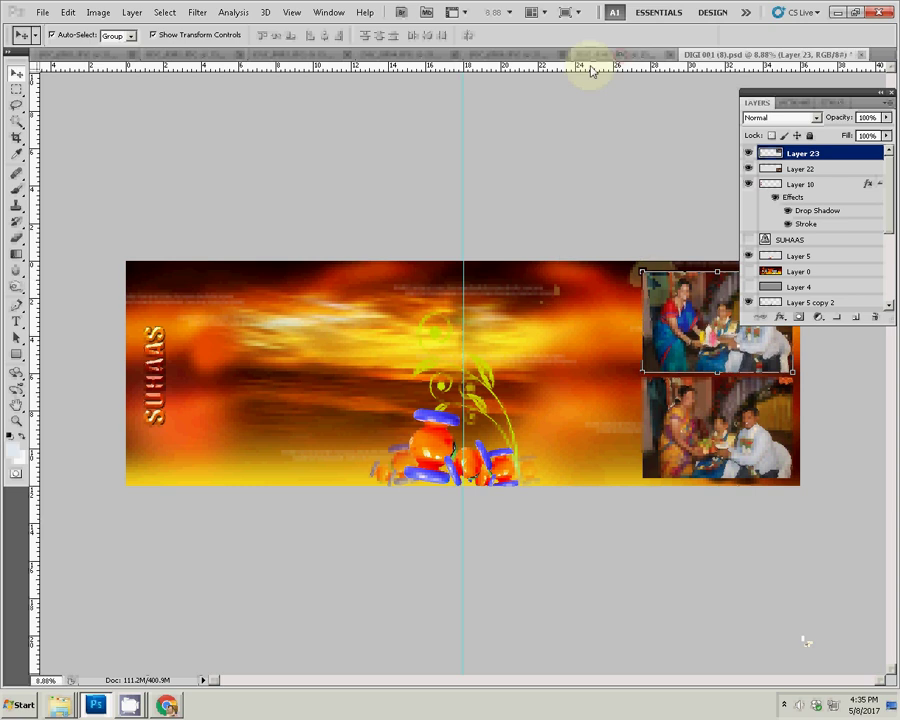
click(670, 197)
Step: Resize the DSC_0987 photo to 8 inches wide
key(ctrl+Tab)
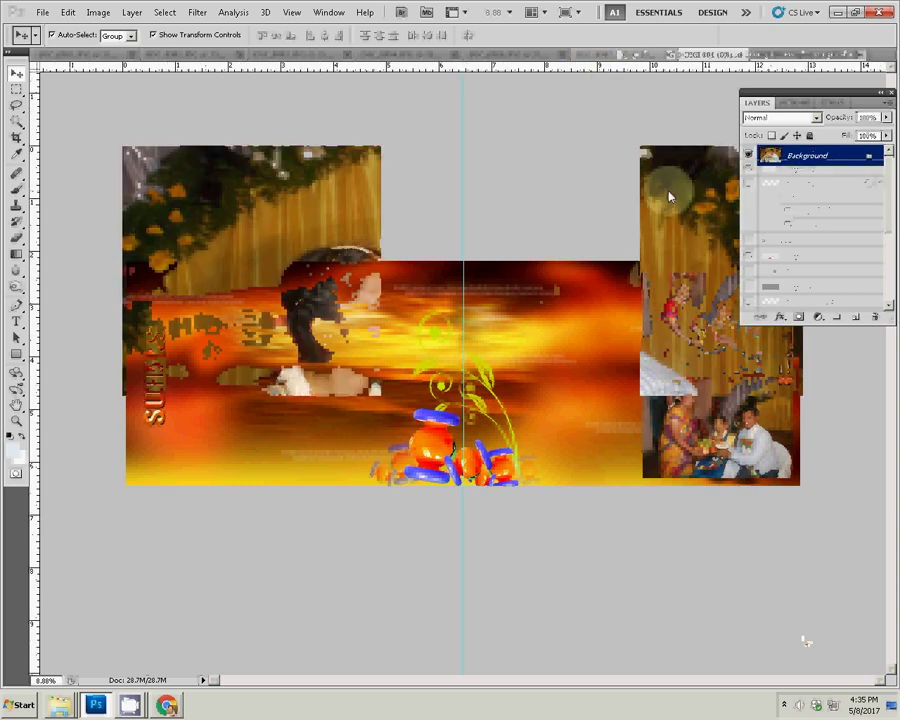
click(632, 196)
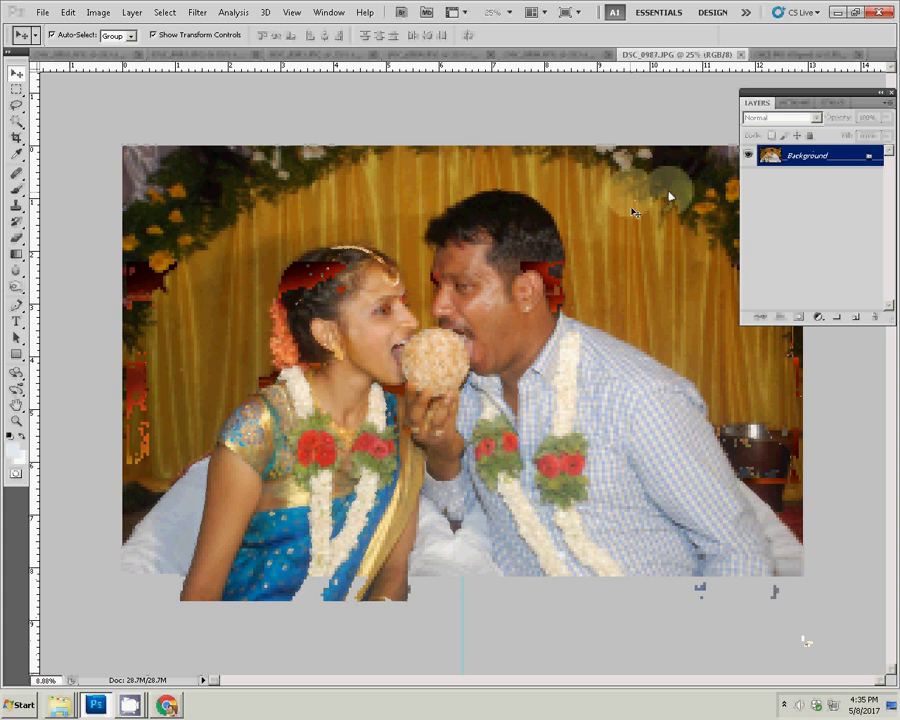
key(ctrl+alt+i)
double_click(391, 267)
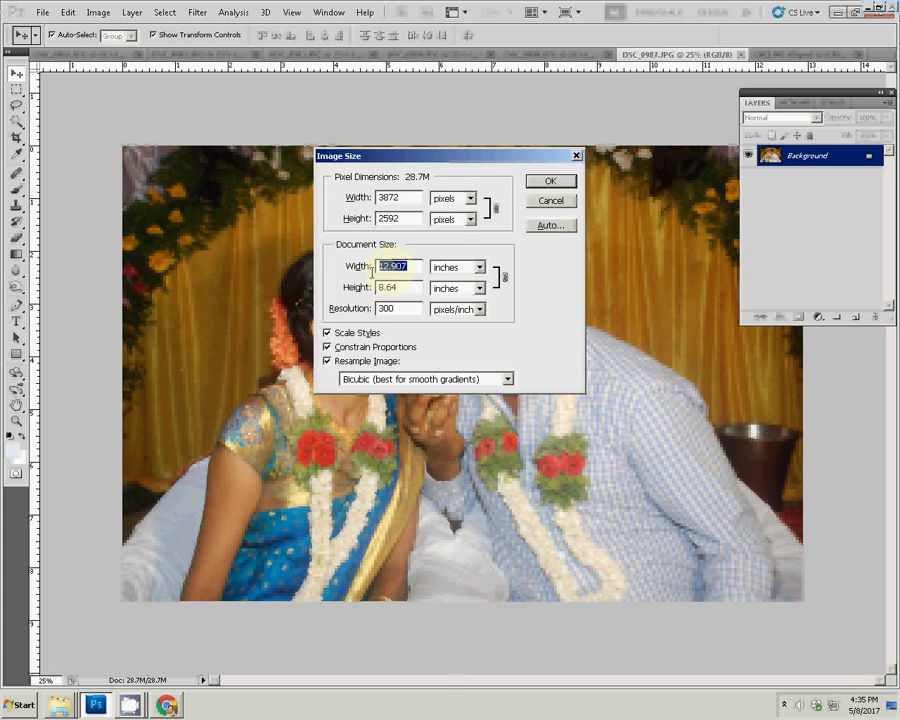
text(8)
click(531, 185)
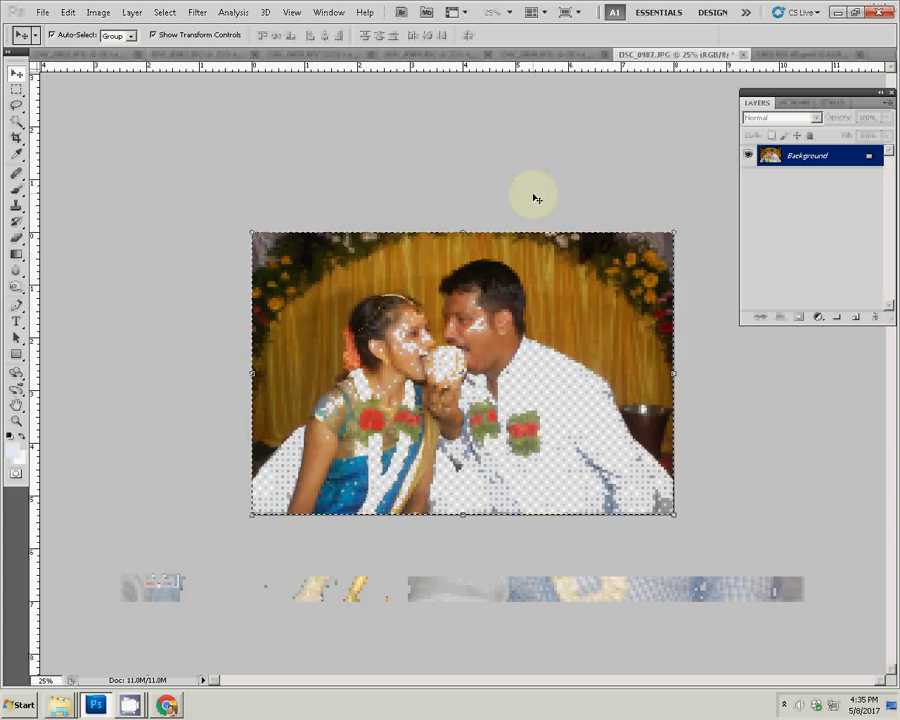
Step: Close DSC_0987 unsaved and place it as Layer 24 in the bottom row
click(744, 55)
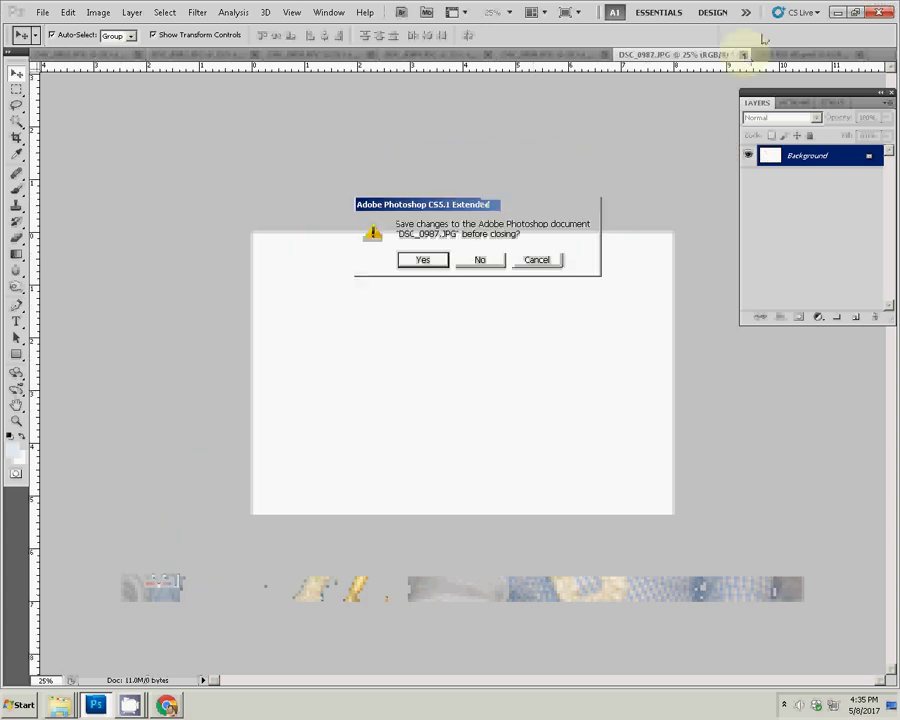
click(489, 262)
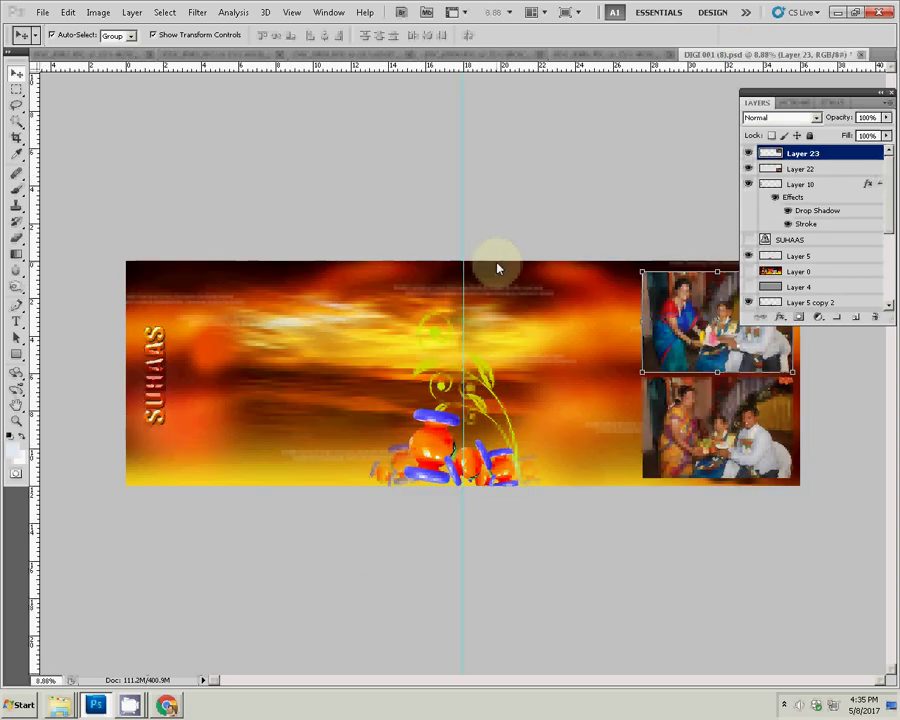
key(ctrl+v)
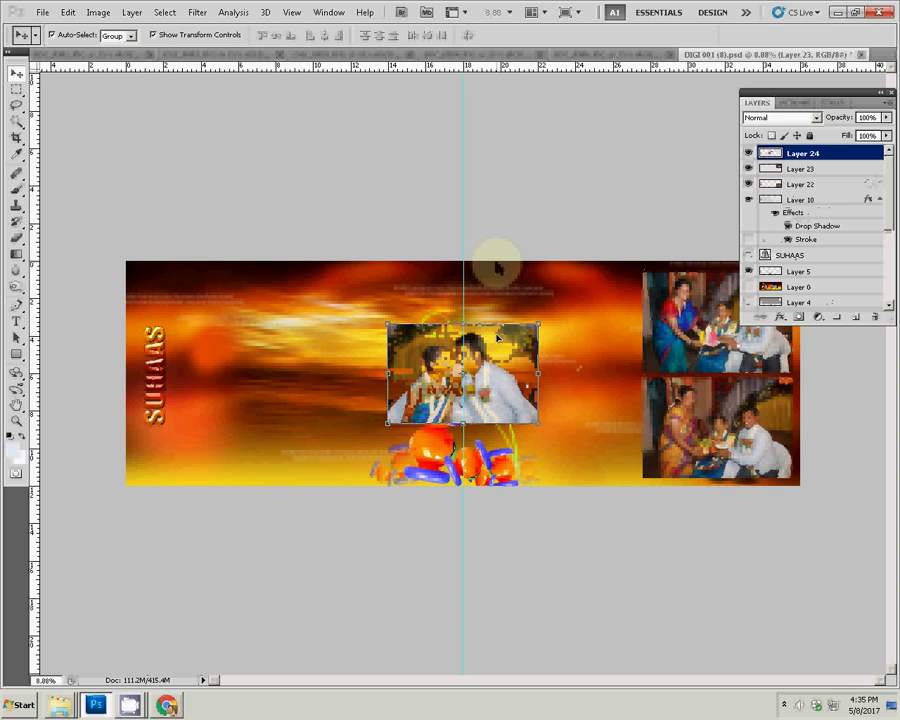
drag(497, 338, 613, 366)
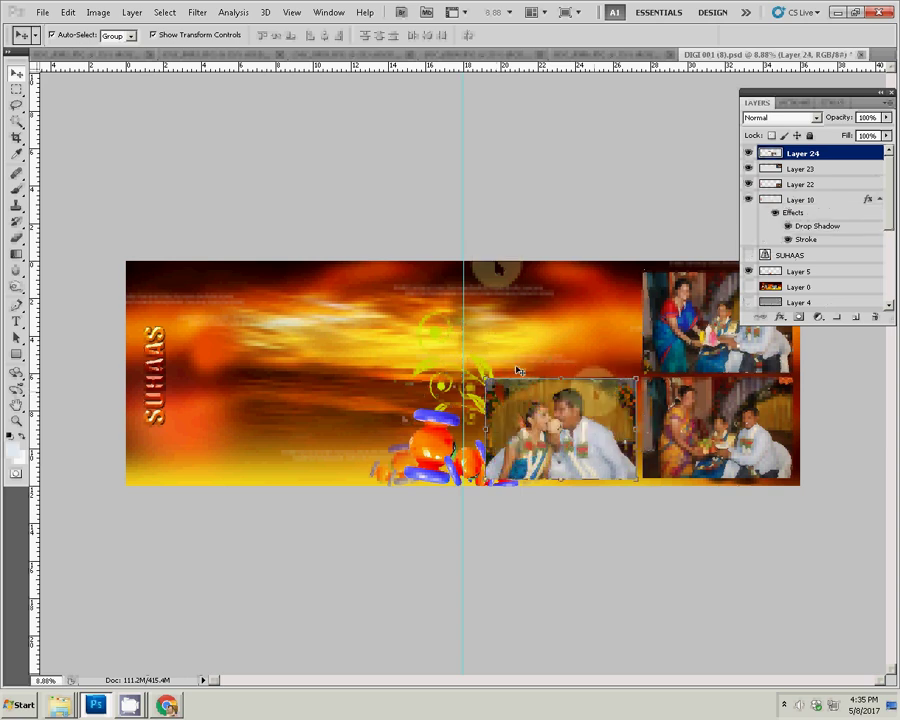
click(598, 58)
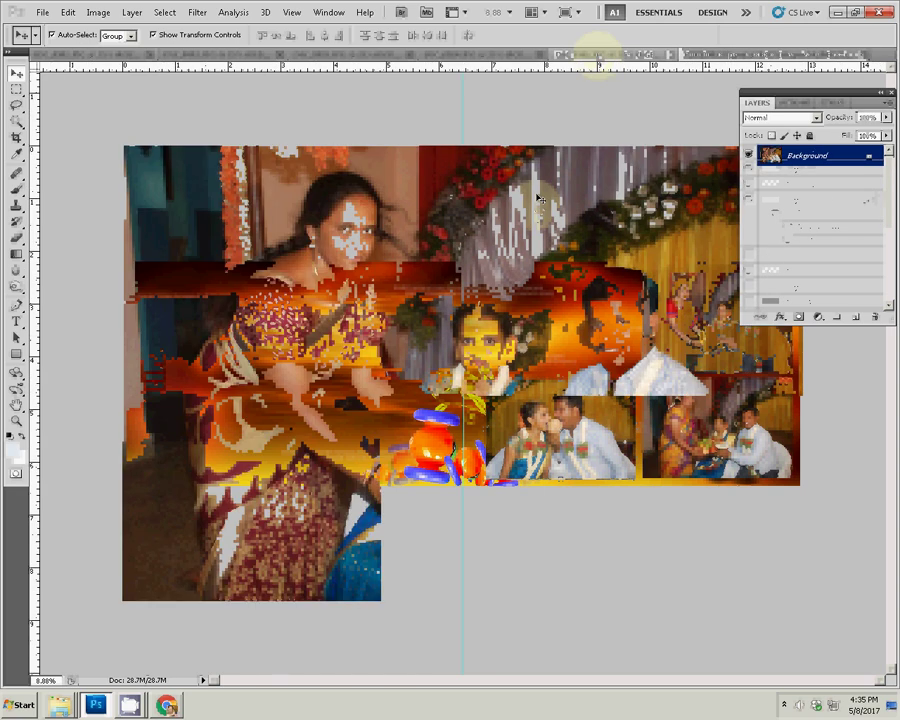
Step: Resize the next photo to 8 inches wide
key(ctrl+alt+i)
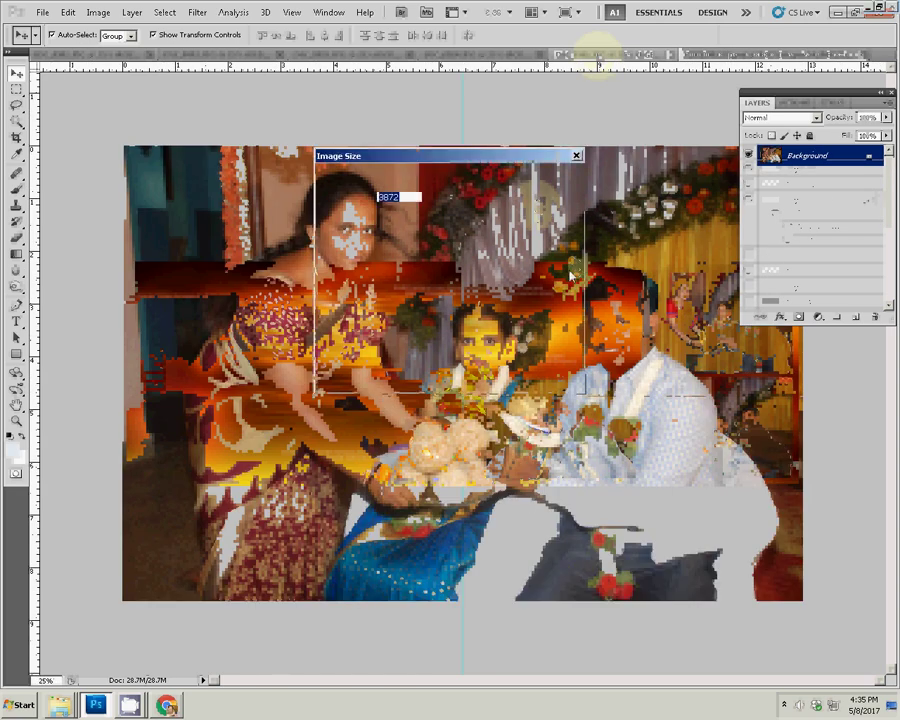
double_click(395, 266)
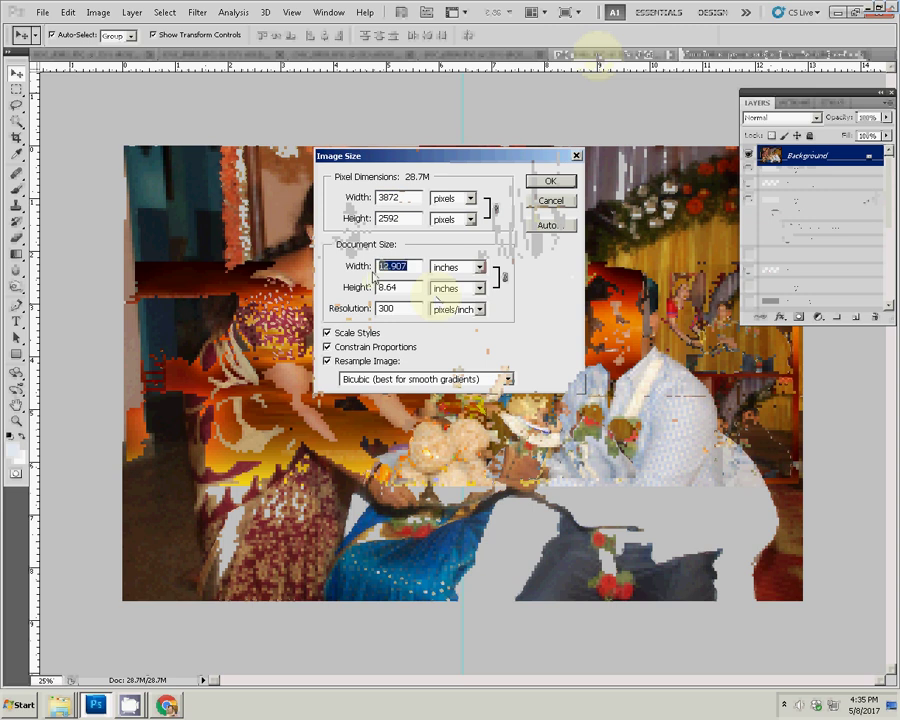
text(8)
click(562, 186)
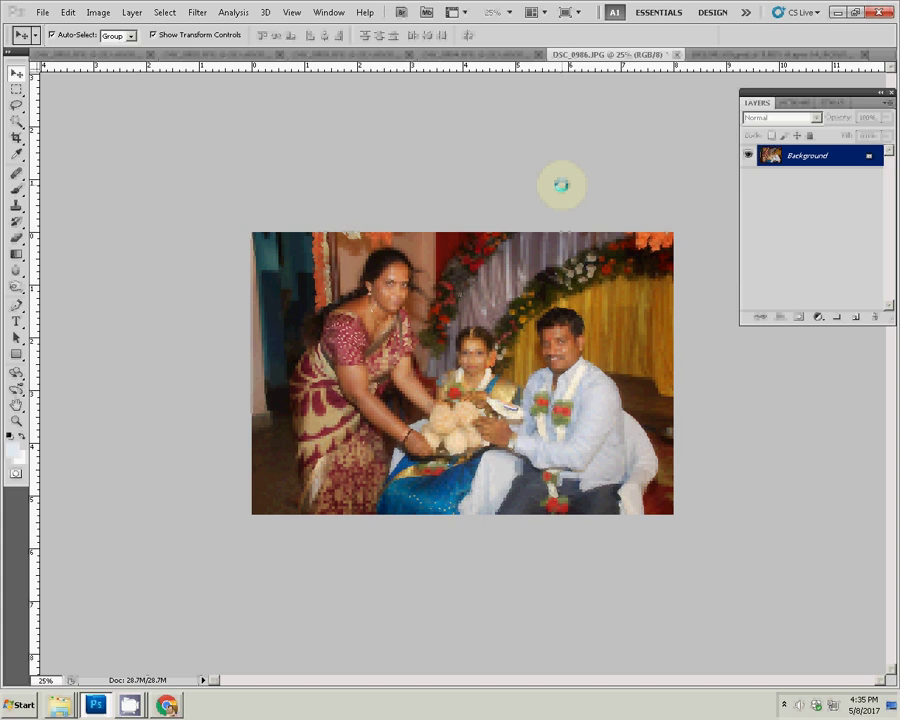
Step: Cut the photo, close it unsaved, and place it as Layer 25 in the top row
key(ctrl+a)
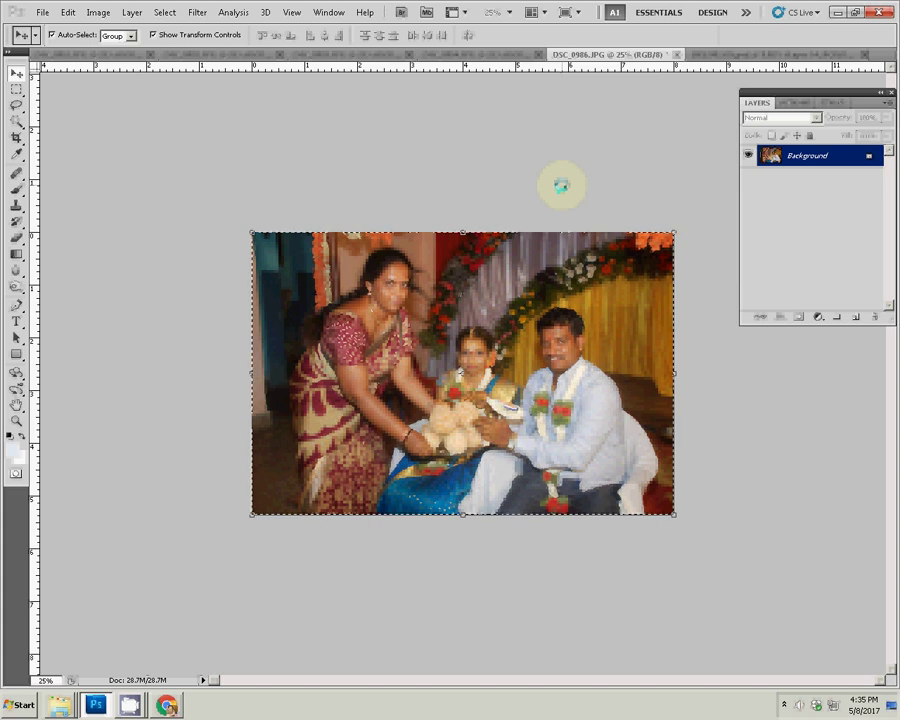
key(Delete)
click(676, 54)
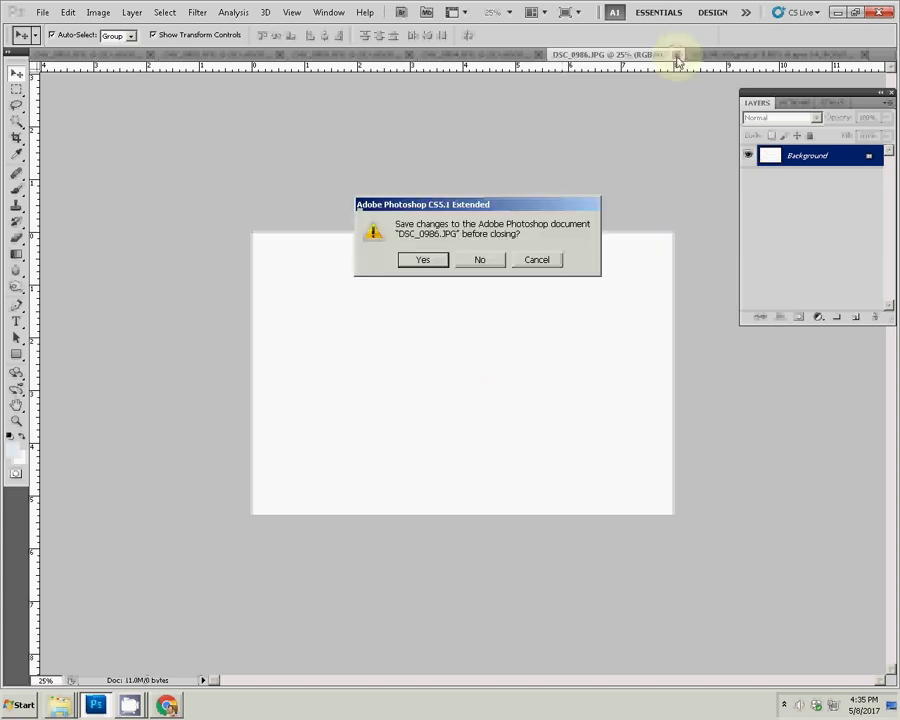
click(485, 264)
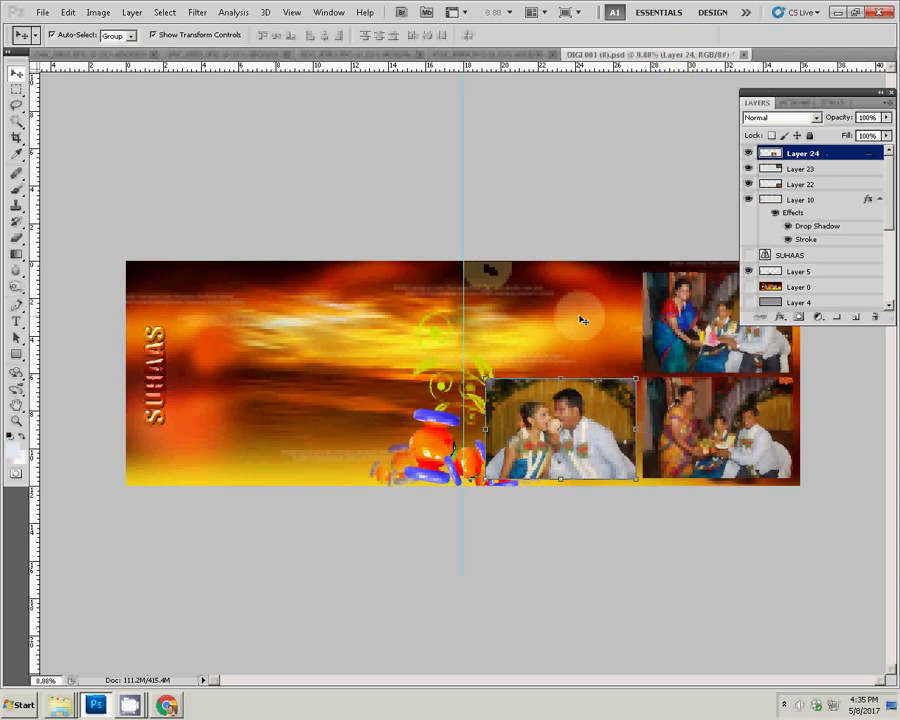
key(ctrl+v)
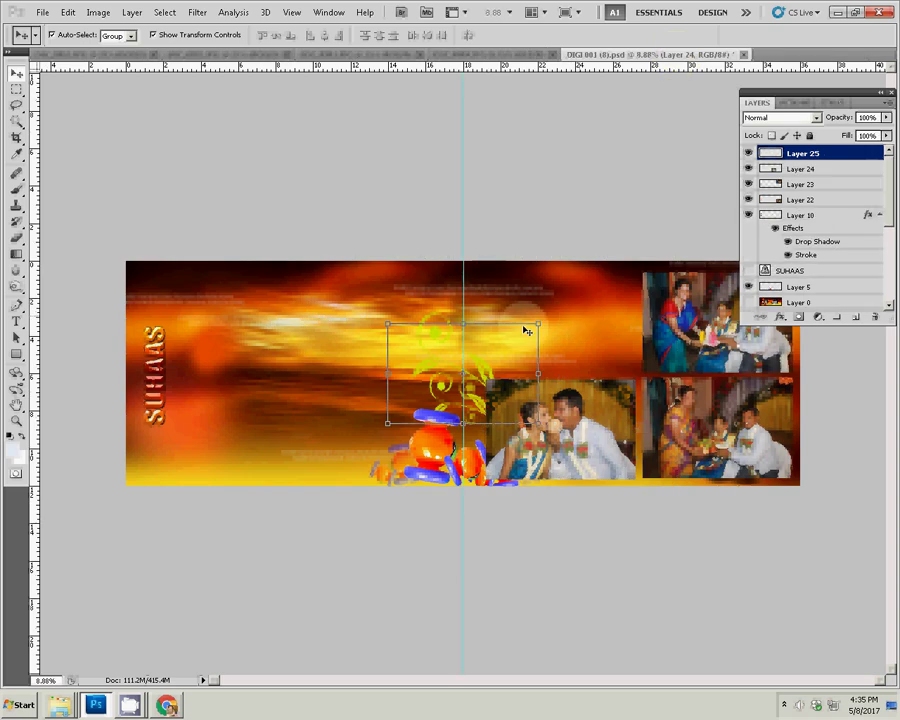
mouse_move(524, 330)
mouse_down()
mouse_move(509, 287)
mouse_move(498, 283)
mouse_up()
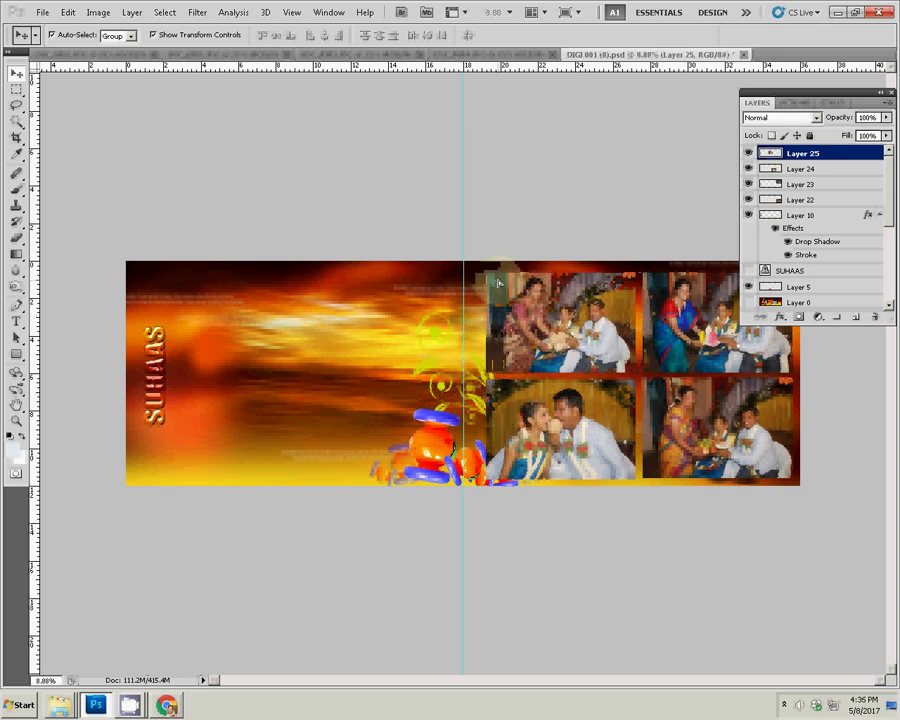
click(492, 58)
Step: Resize the pink-sari photo to 8 inches wide
click(492, 55)
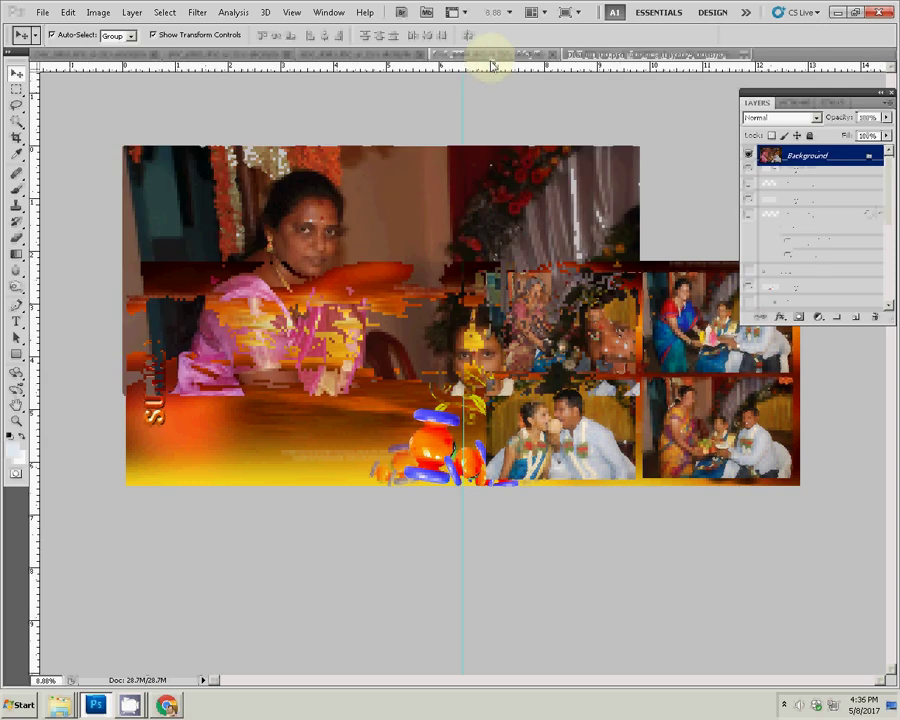
key(ctrl+alt+i)
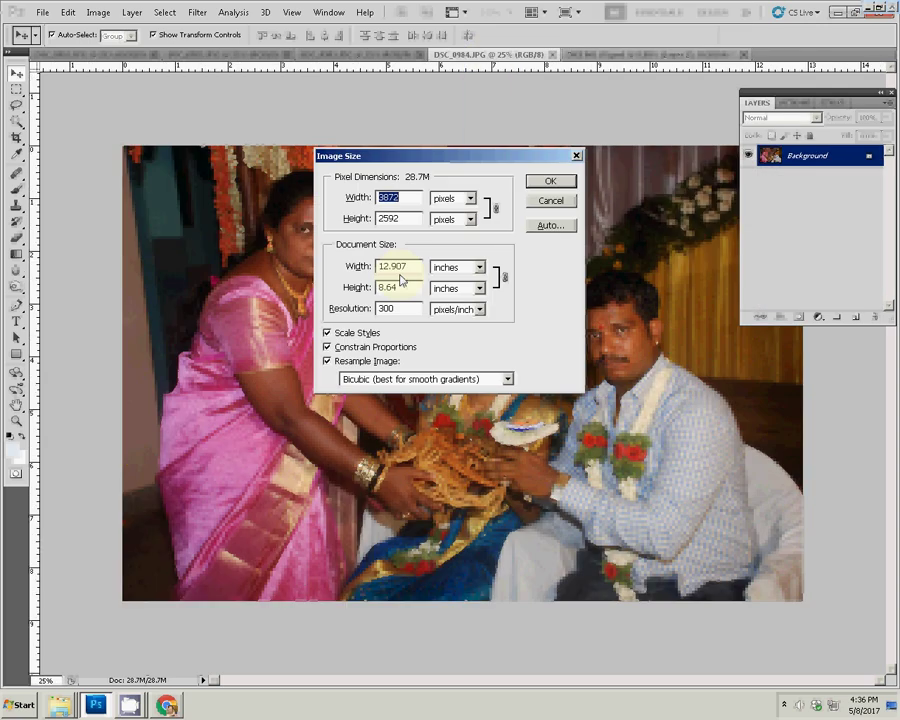
double_click(390, 266)
text(8)
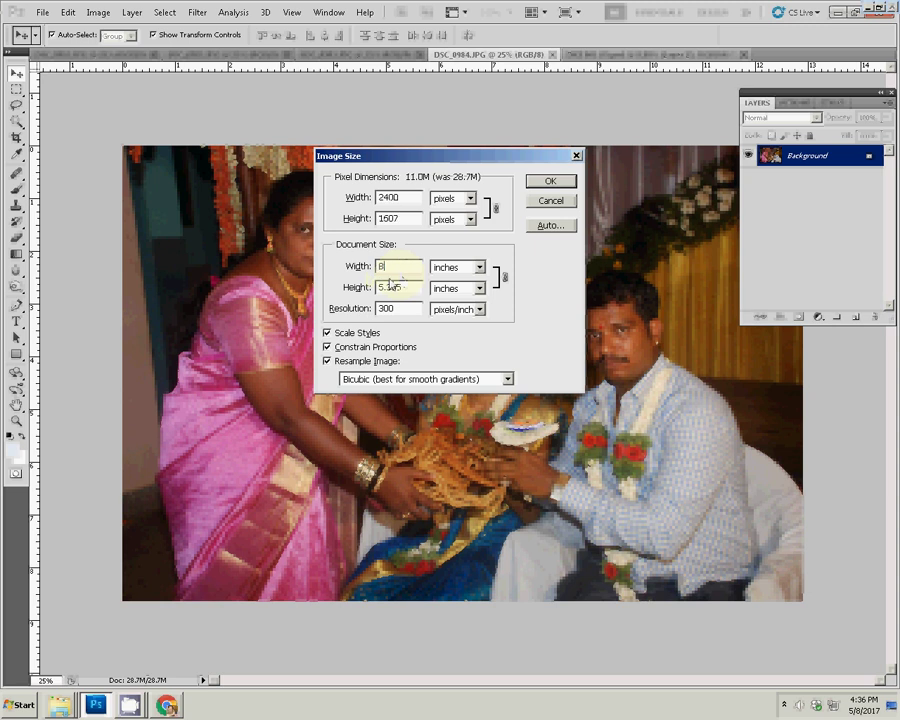
key(Return)
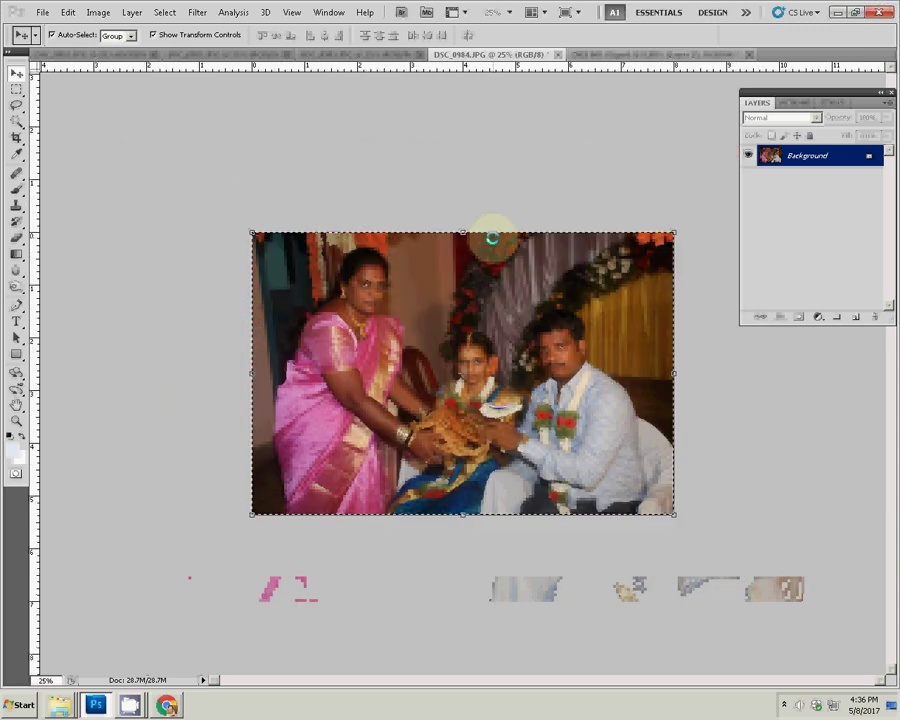
Step: Close it unsaved and place it as Layer 26 left in the bottom row
key(ctrl+w)
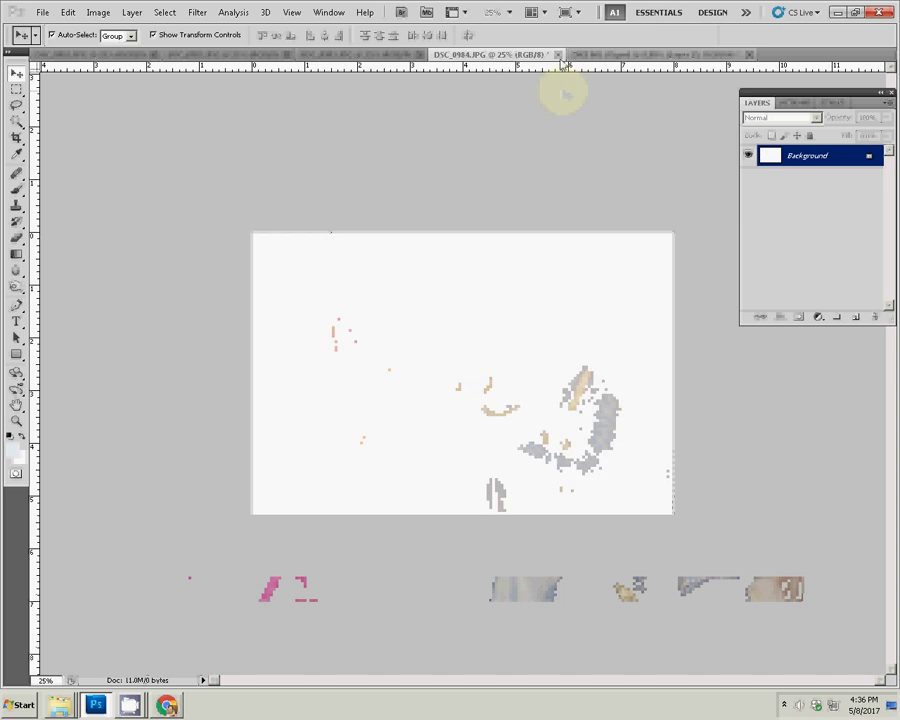
click(481, 260)
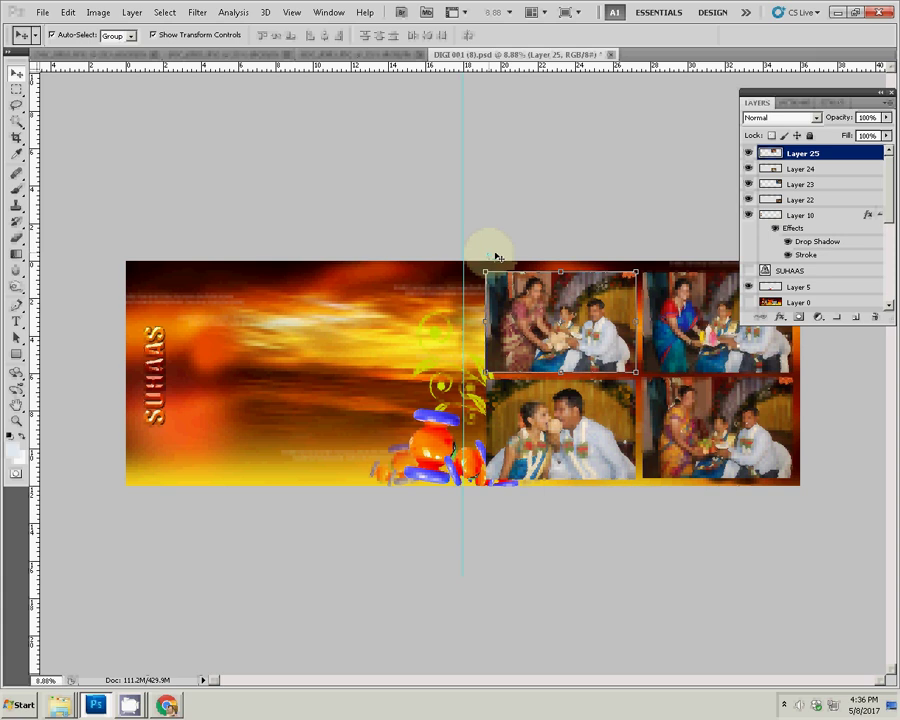
key(ctrl+v)
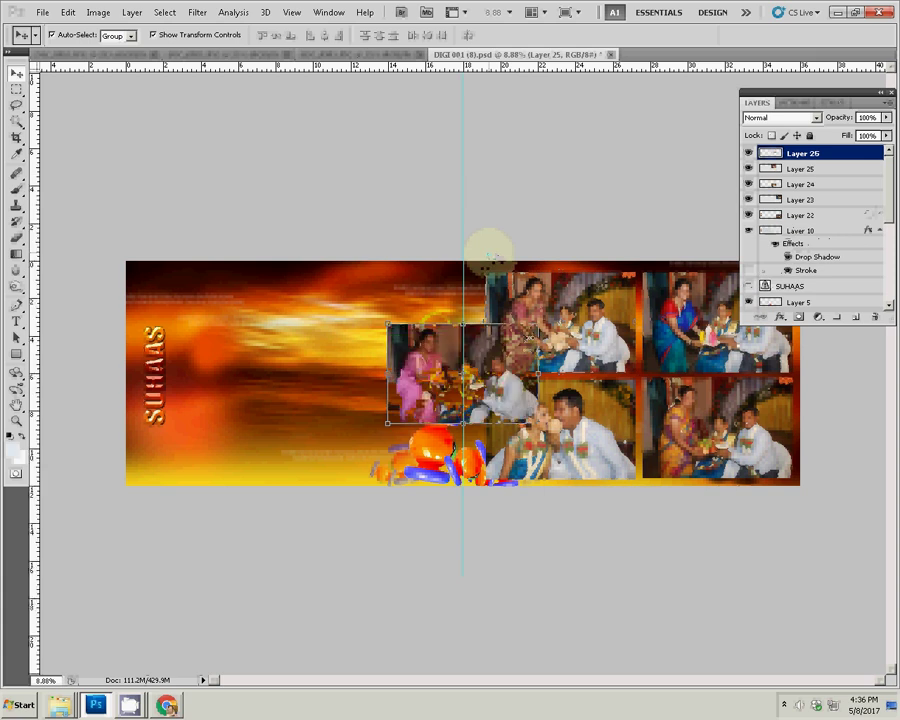
mouse_move(484, 340)
mouse_down()
mouse_move(409, 378)
mouse_move(432, 396)
mouse_up()
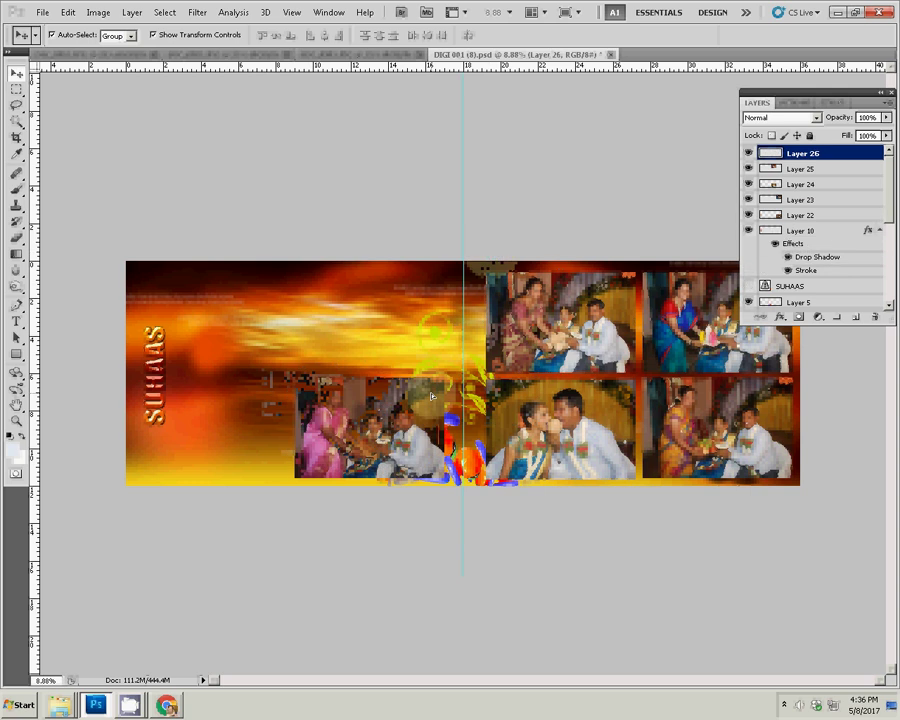
click(370, 54)
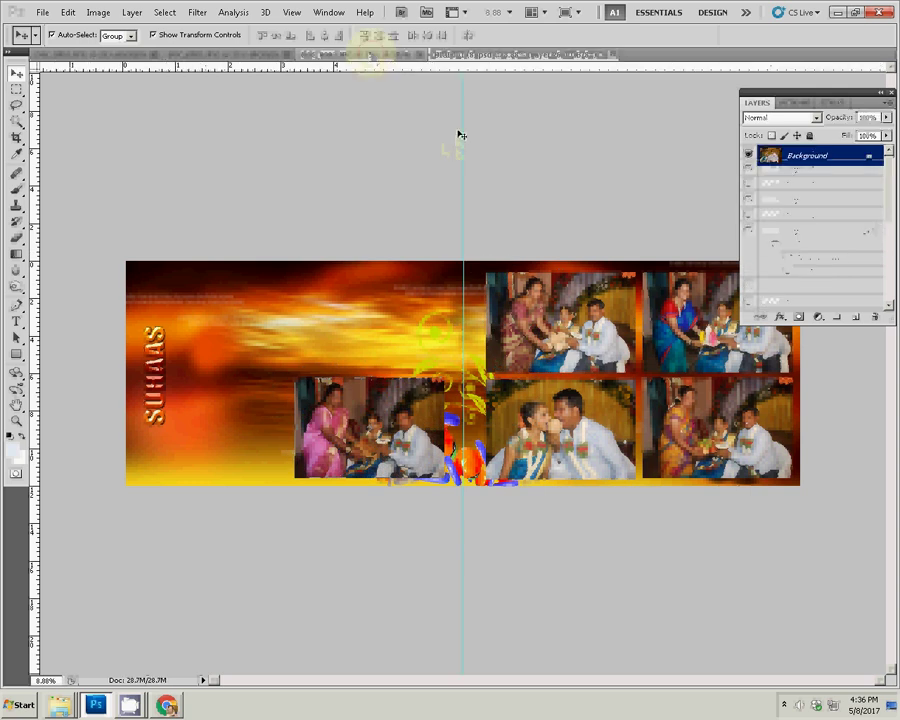
Step: Resize the next couple photo to 8 inches wide
key(ctrl+alt+i)
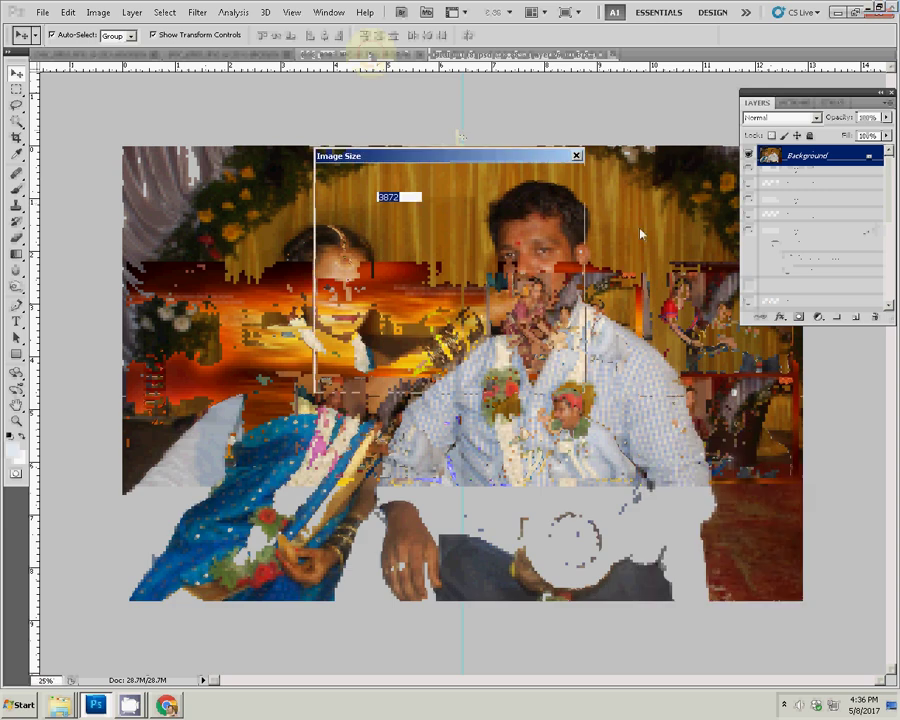
click(393, 267)
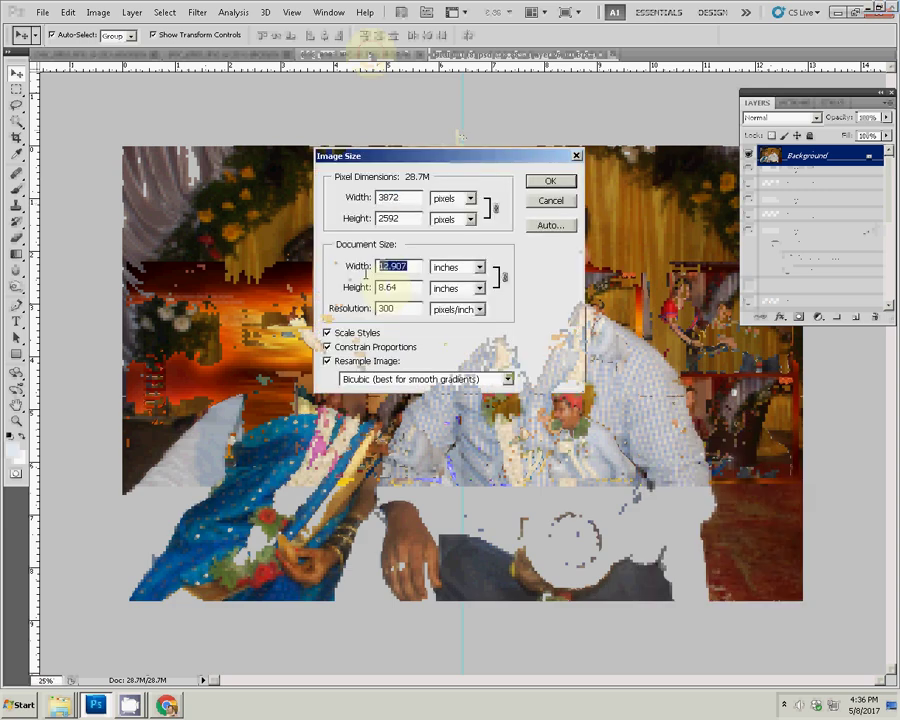
text(8)
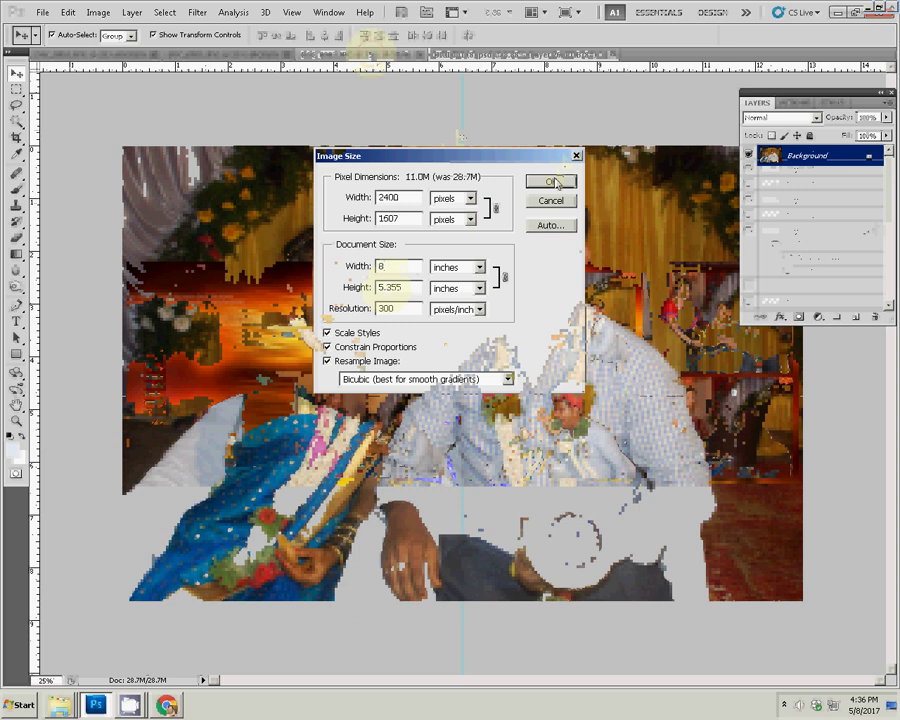
click(553, 182)
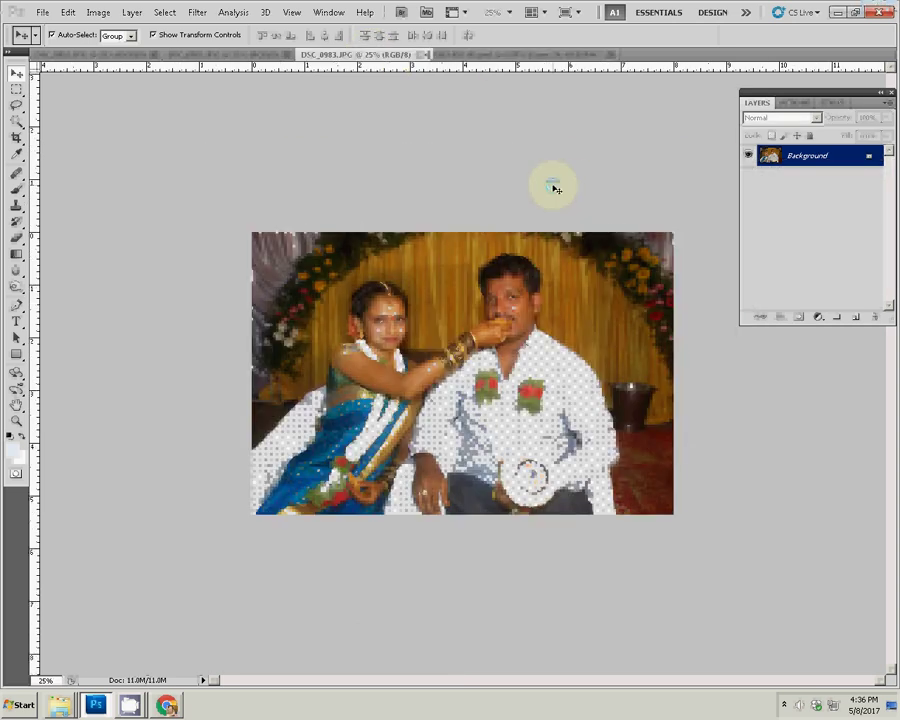
Step: Cut it, close unsaved, and place it as Layer 27 above the pink-sari photo
key(ctrl+a)
key(Delete)
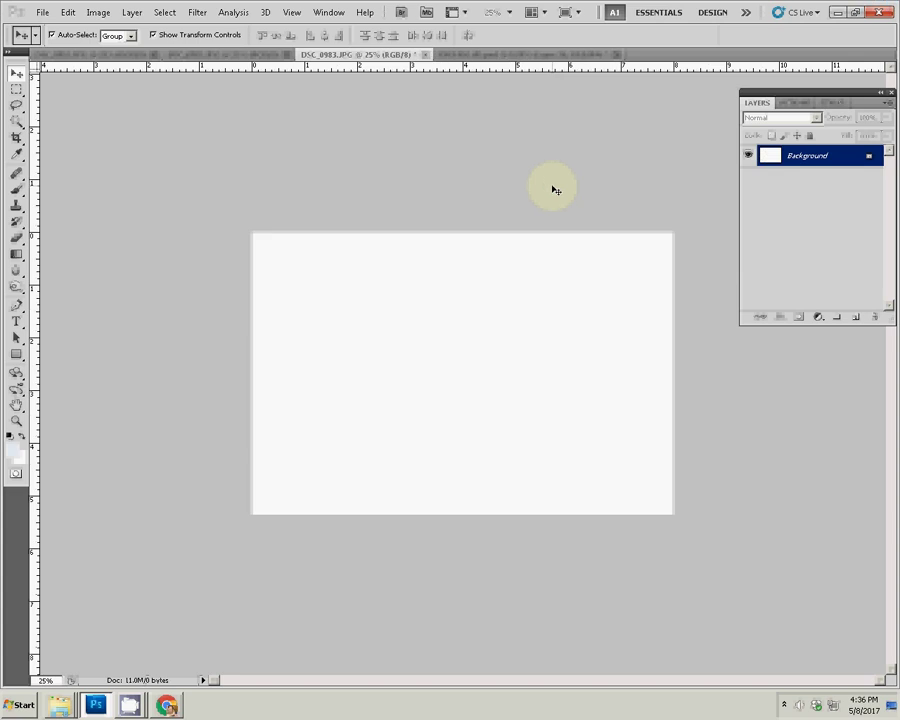
click(424, 55)
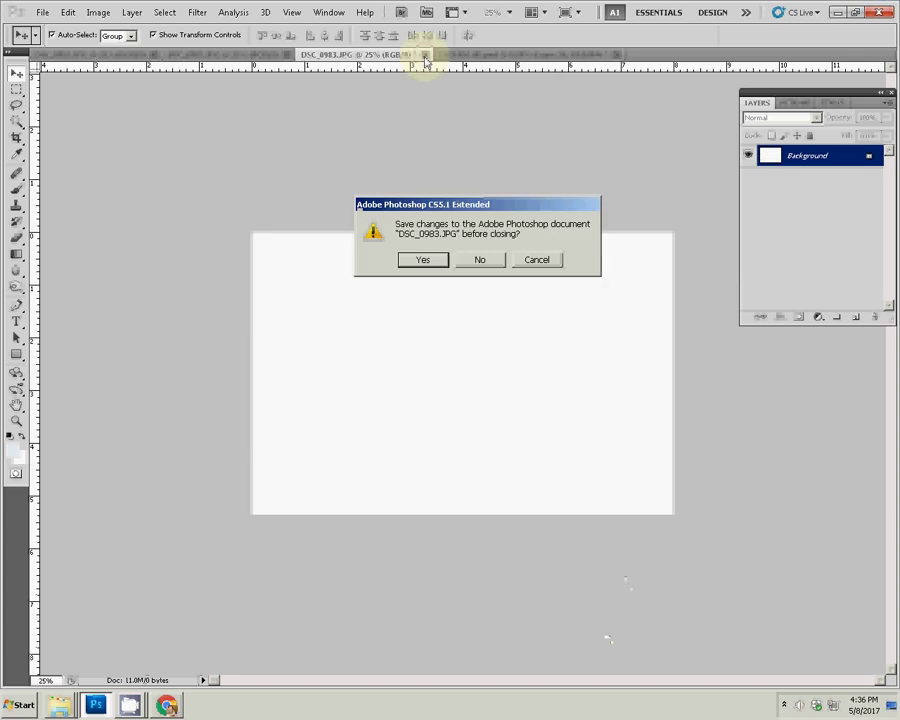
click(478, 259)
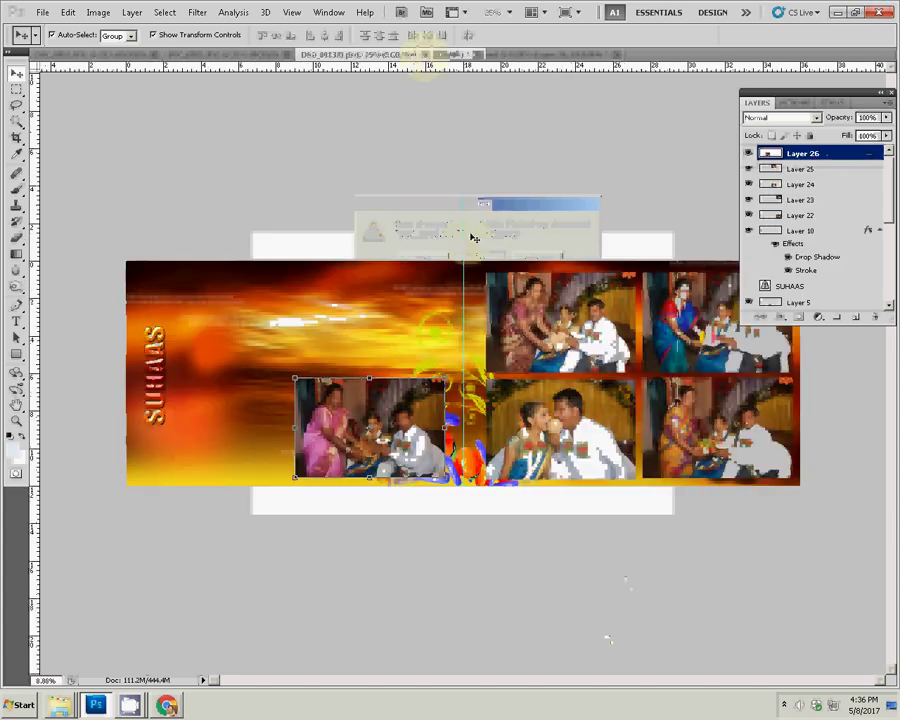
click(470, 232)
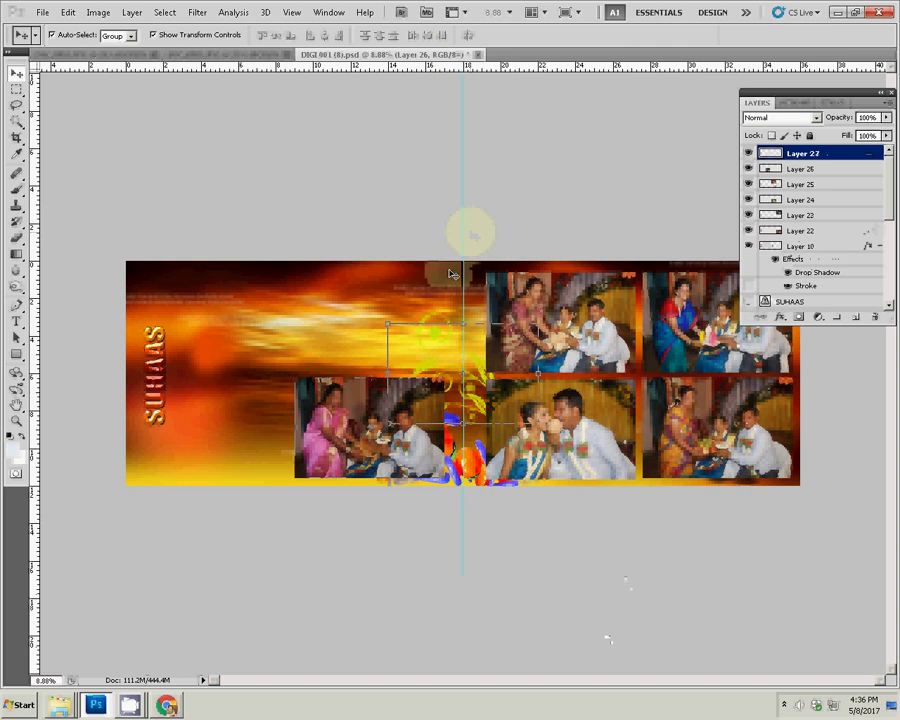
mouse_move(450, 273)
mouse_down()
mouse_move(515, 352)
mouse_move(405, 283)
mouse_move(424, 287)
mouse_up()
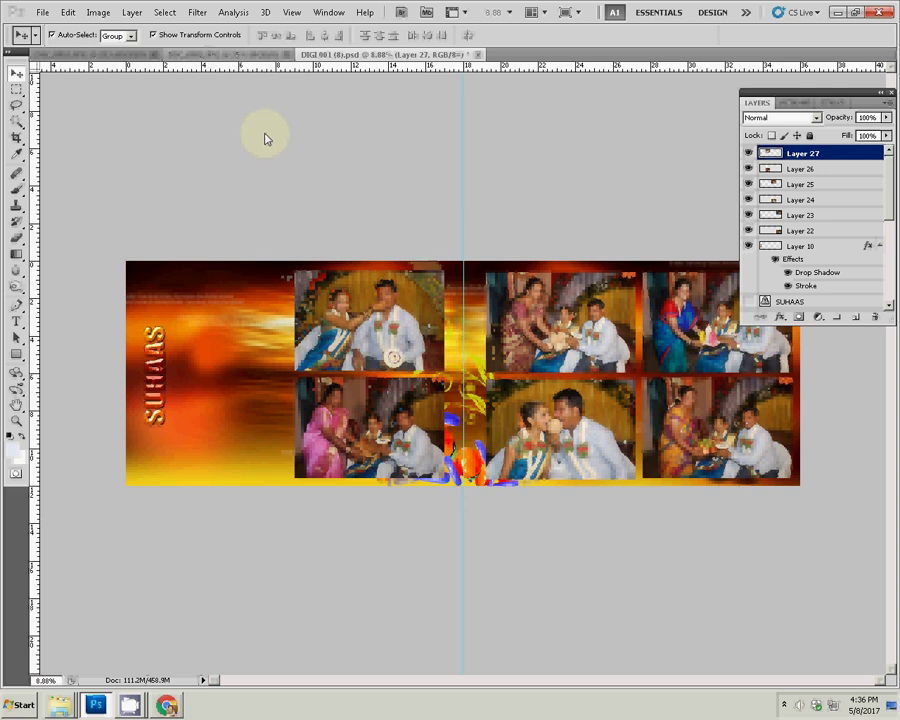
Step: Resize the next couple photo to 8 inches wide
key(ctrl+Tab)
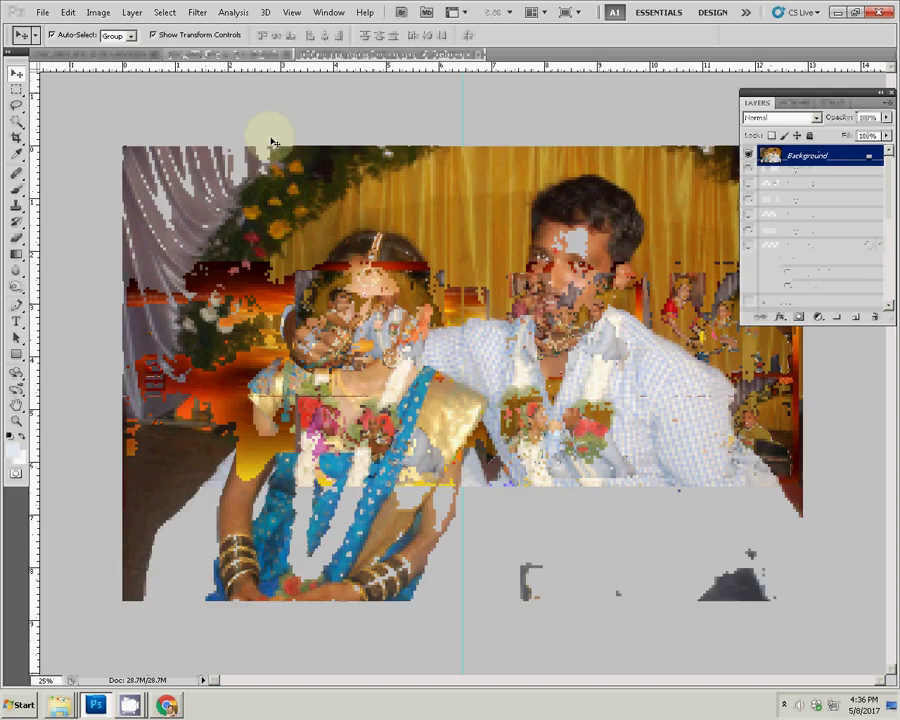
key(ctrl+alt+i)
double_click(392, 266)
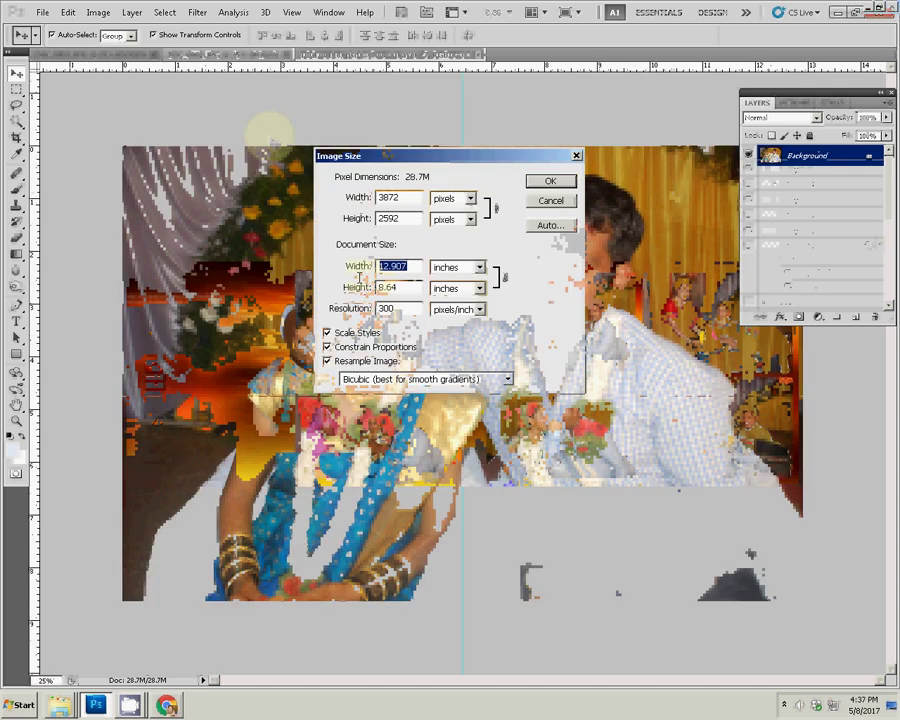
text(8)
click(548, 184)
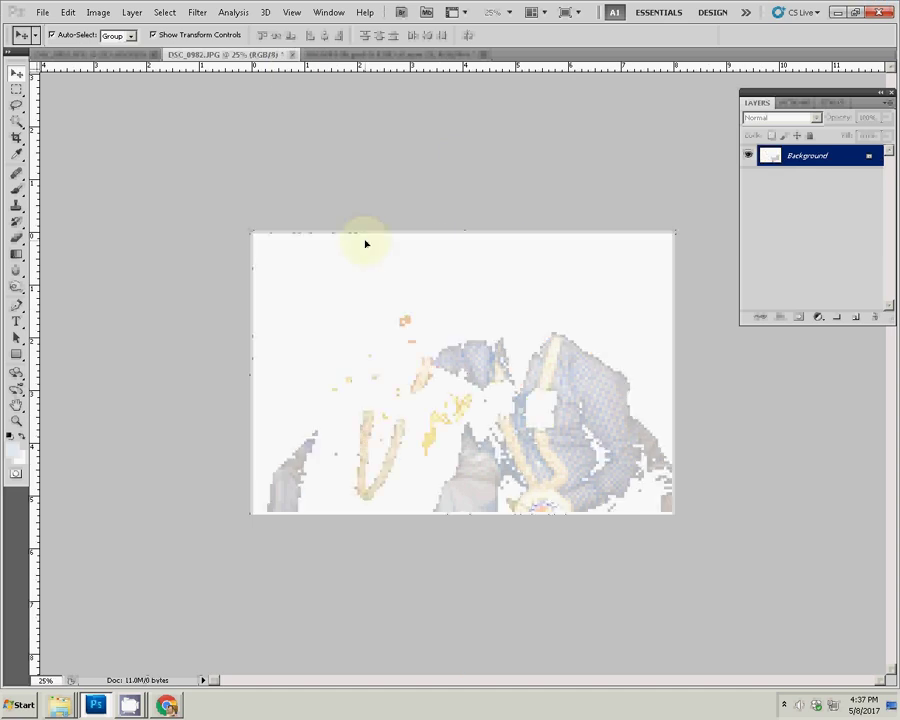
Step: Close it unsaved and move pasted Layer 28 into the lower-left cell
click(293, 54)
click(484, 263)
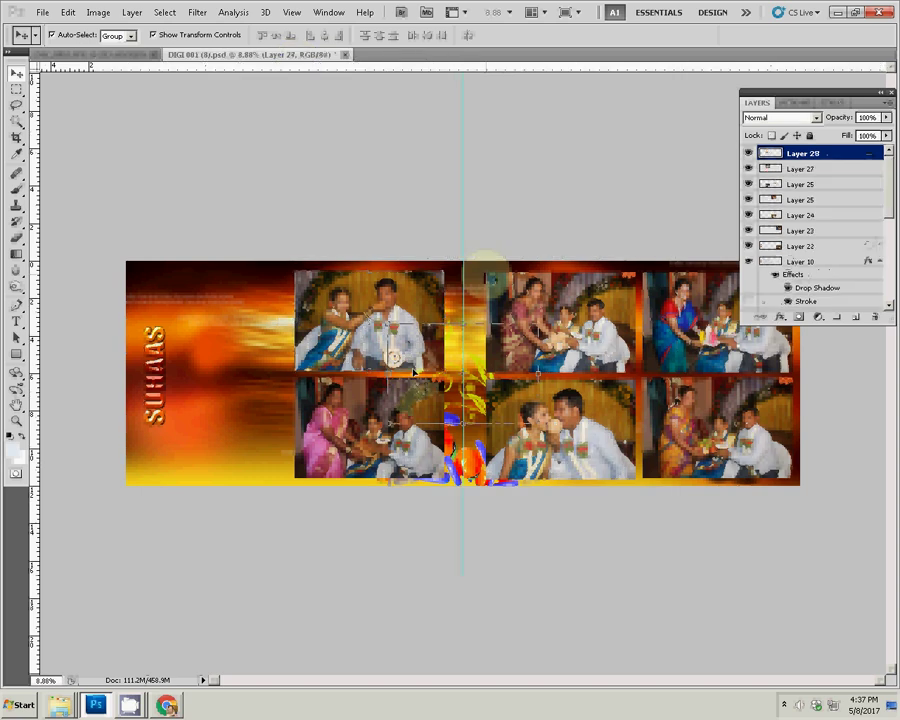
drag(413, 385, 518, 347)
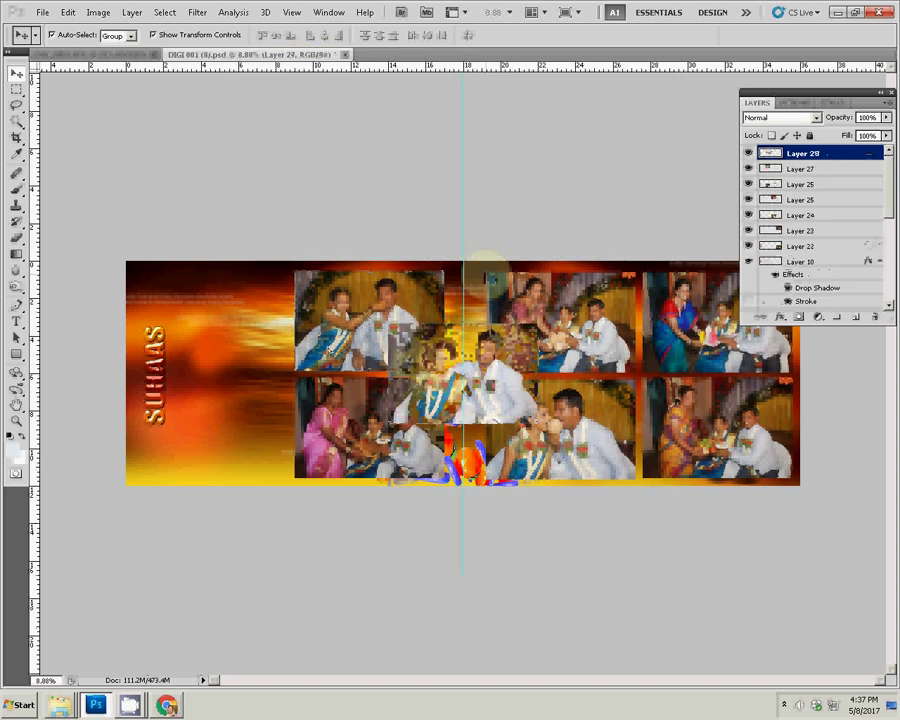
drag(329, 349, 266, 400)
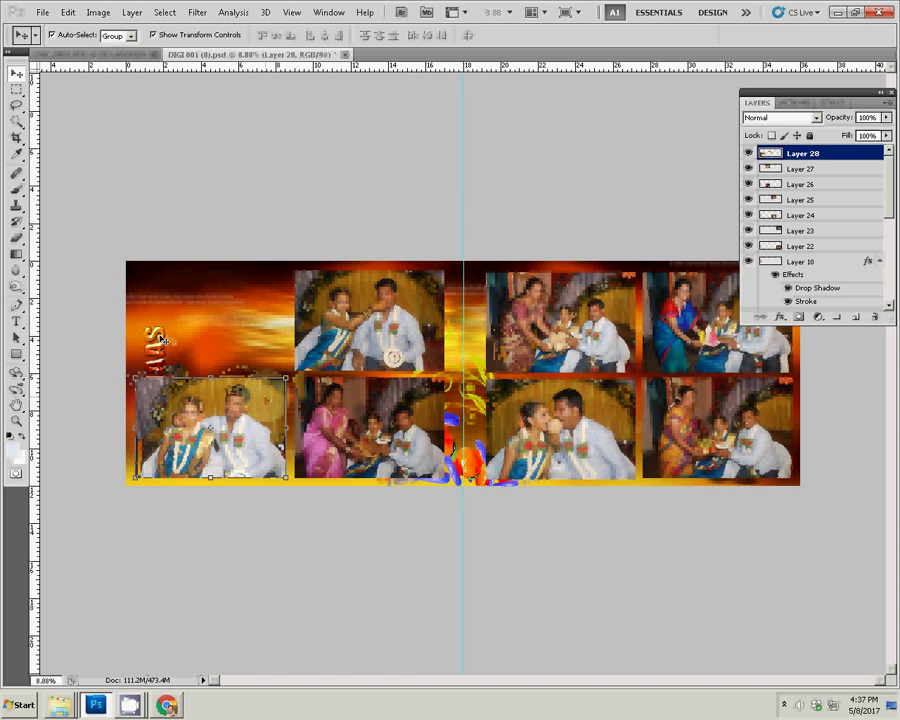
click(113, 239)
click(152, 345)
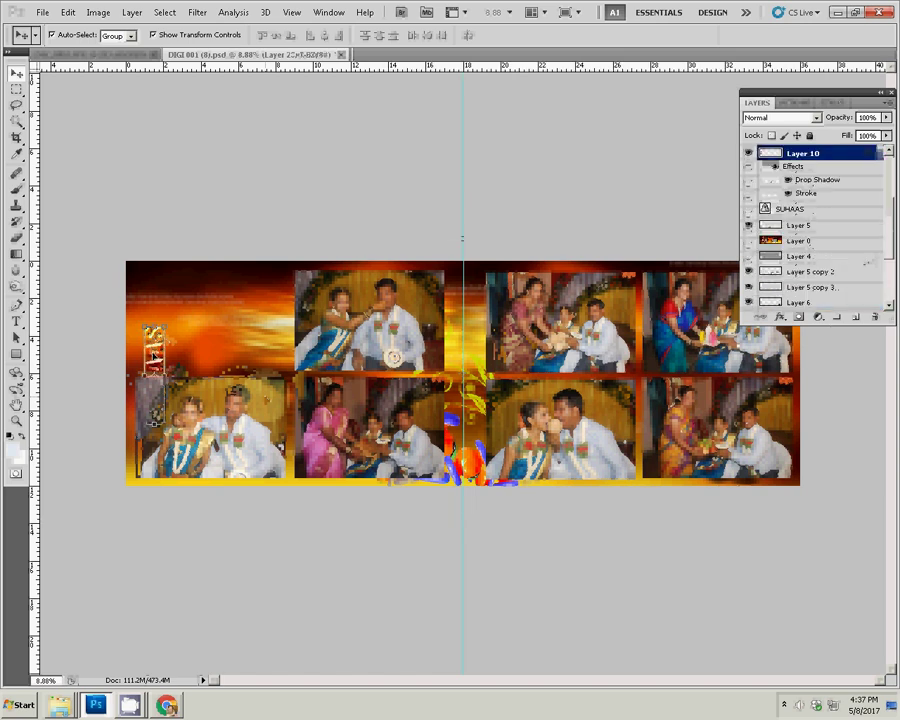
Step: Hide Layer 10 and the SUHAAS title with its stroke effect
click(749, 154)
click(750, 191)
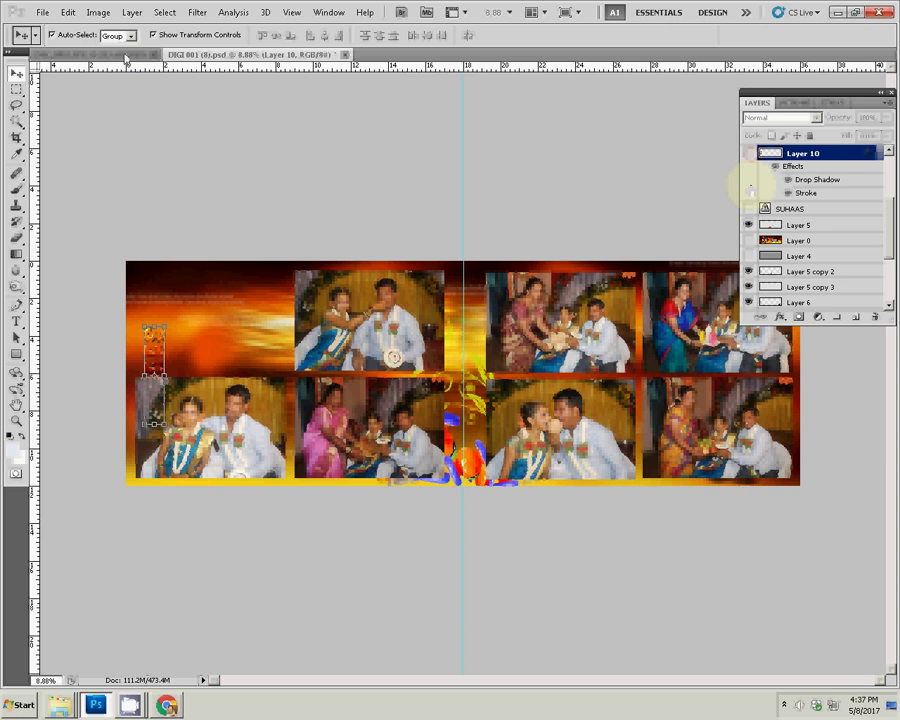
click(749, 208)
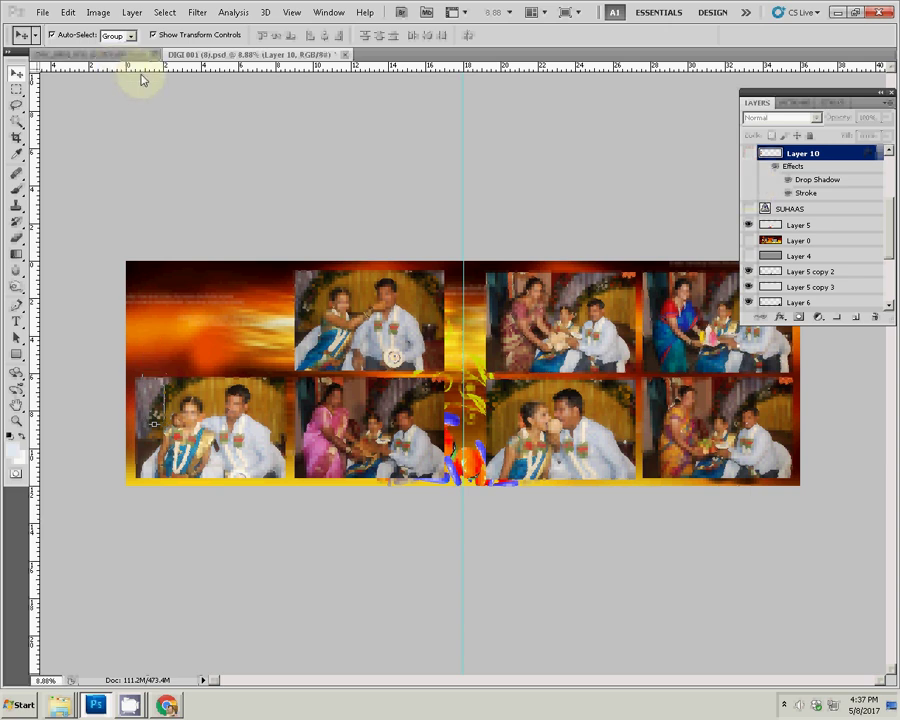
key(ctrl+Tab)
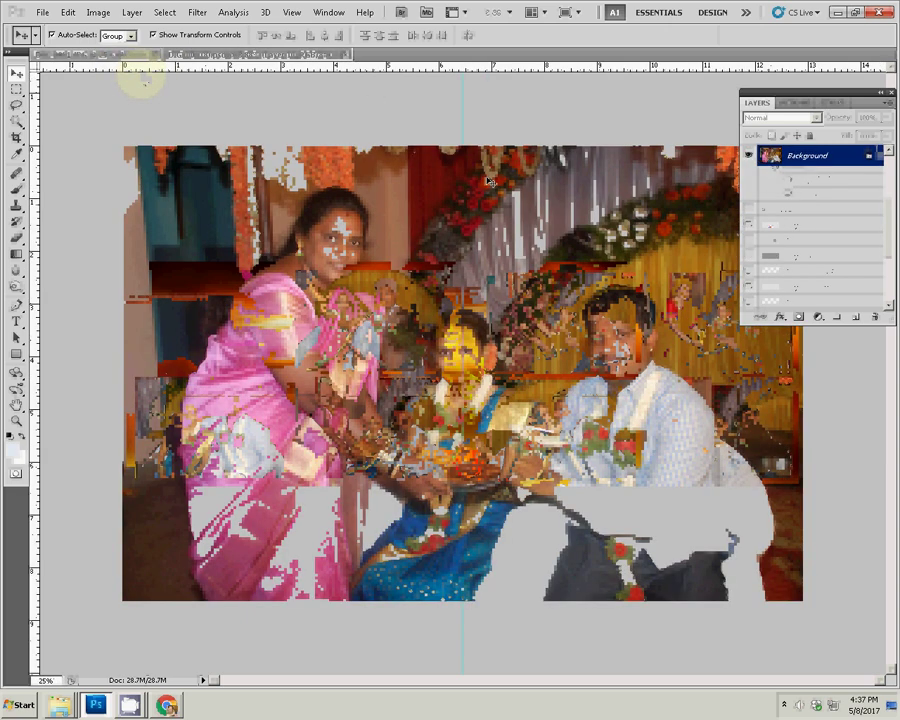
Step: Resize the last couple photo to 8 inches wide
key(ctrl+alt+i)
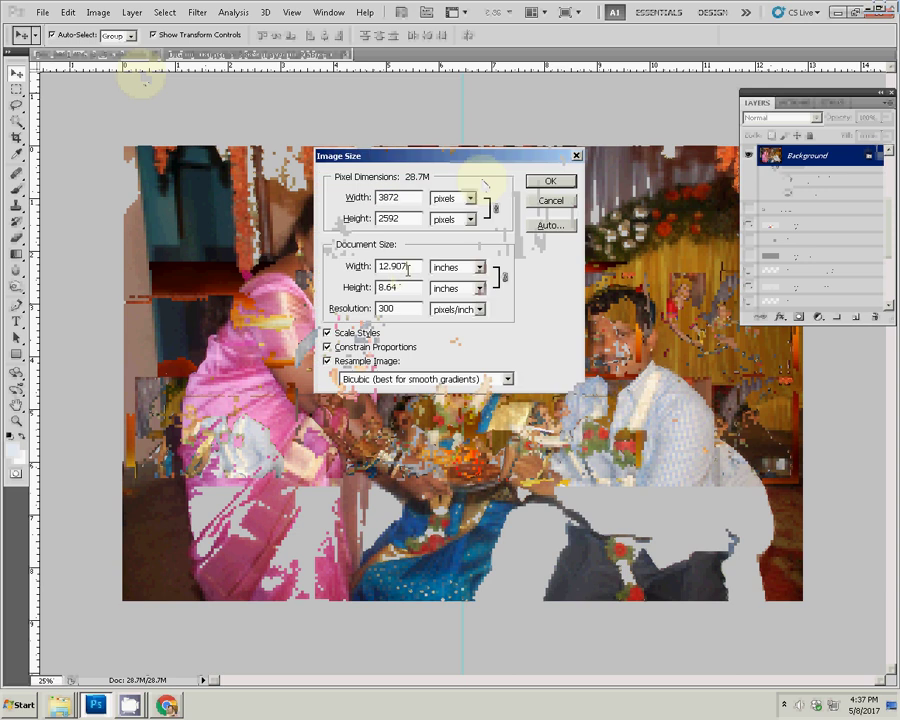
double_click(398, 267)
text(8)
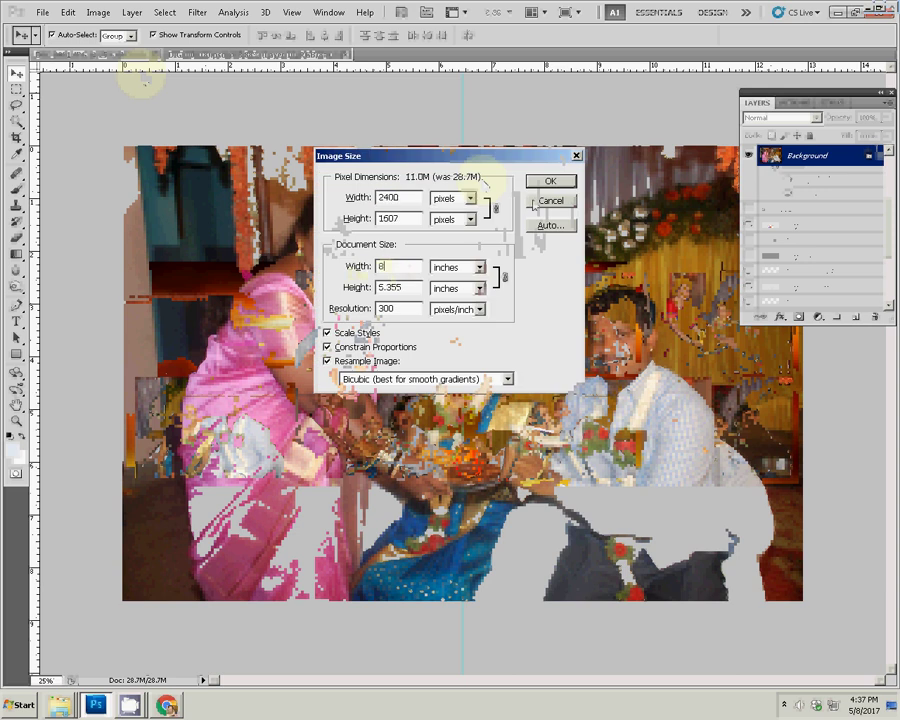
click(548, 182)
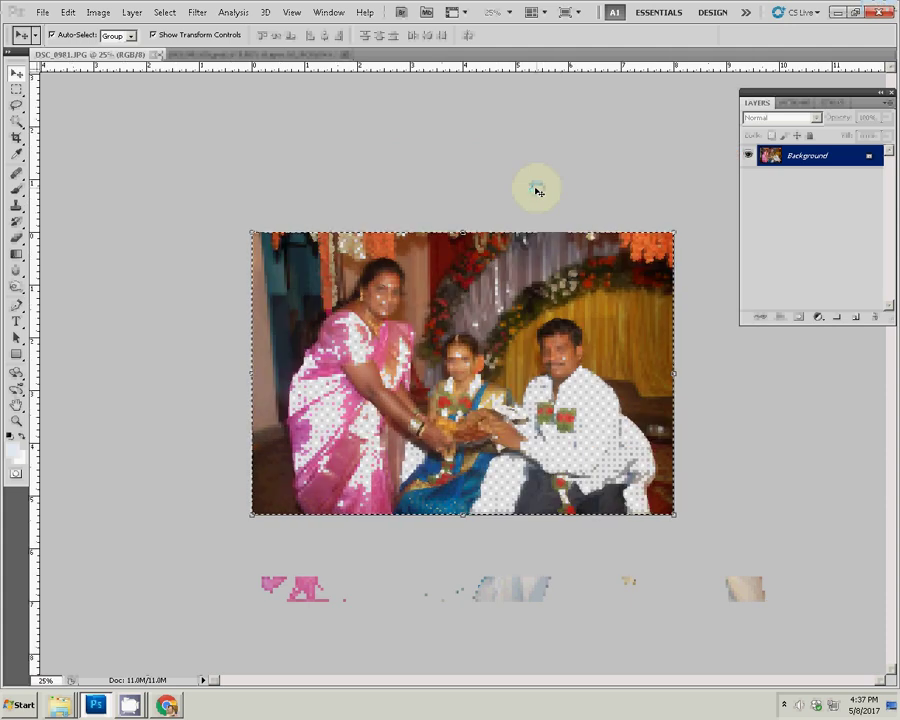
Step: Close it unsaved and place it as Layer 29 in the top-left cell
key(BackSpace)
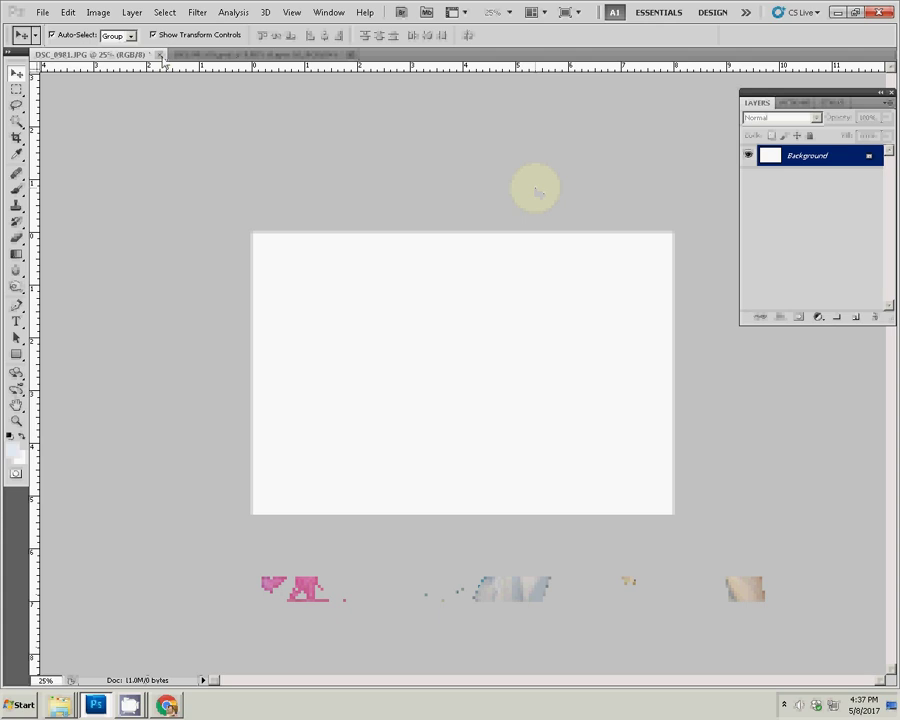
click(160, 54)
click(466, 262)
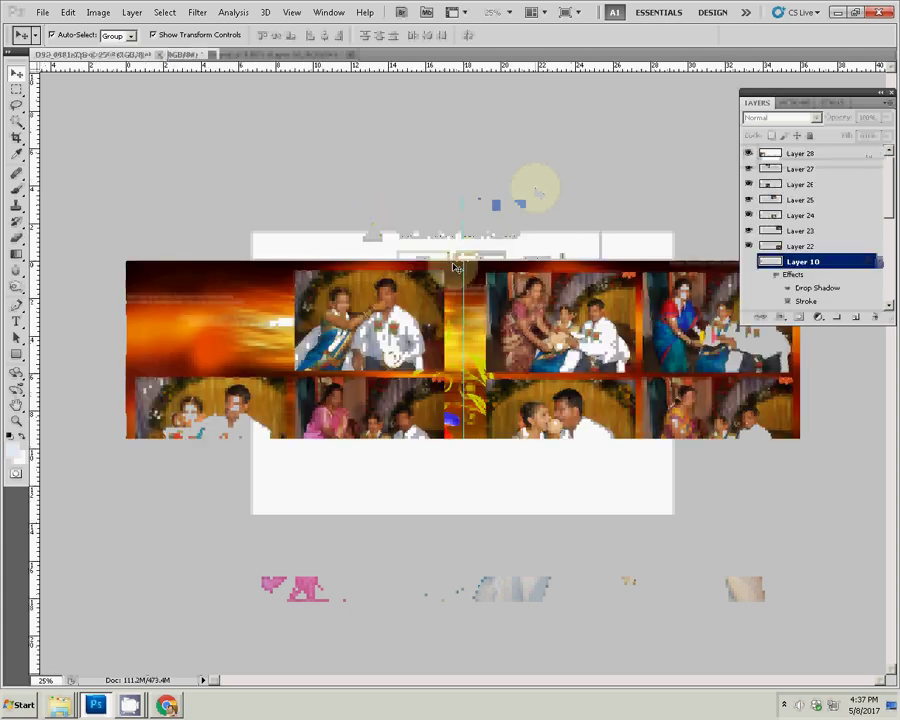
click(453, 265)
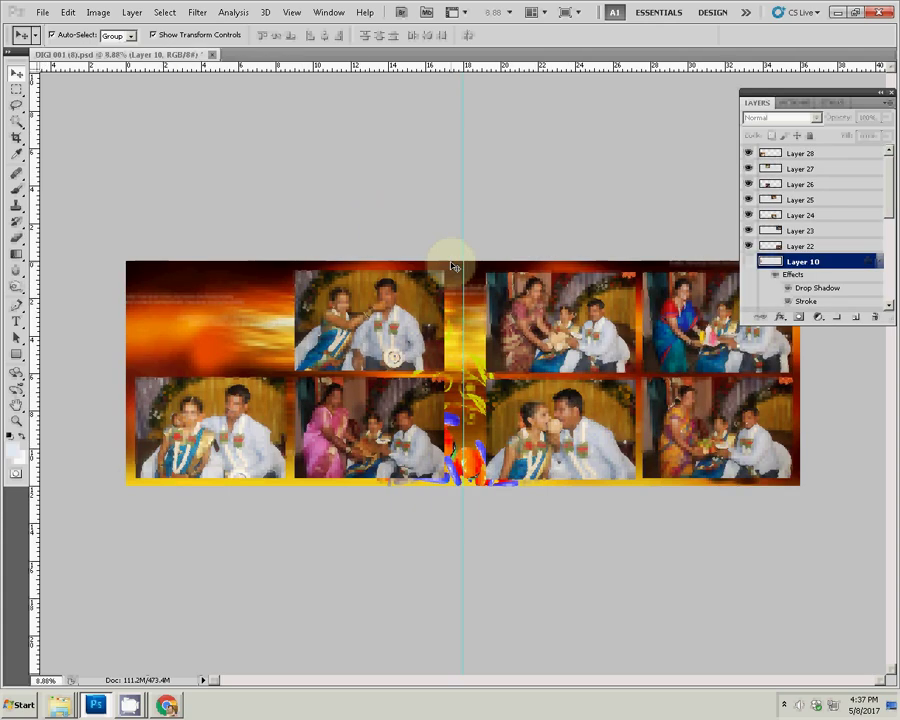
key(ctrl+v)
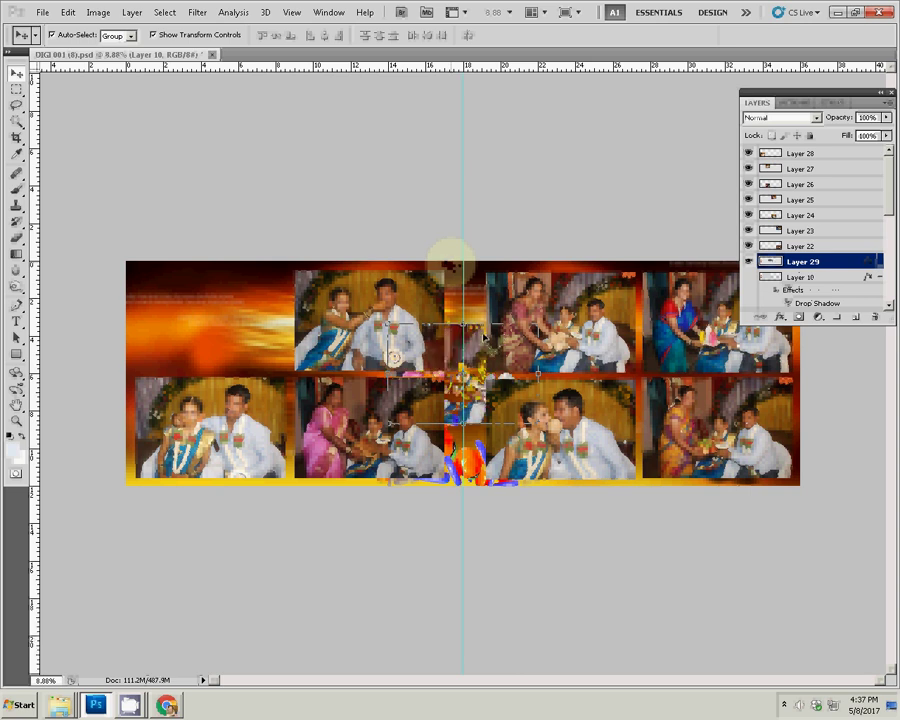
drag(484, 338, 228, 281)
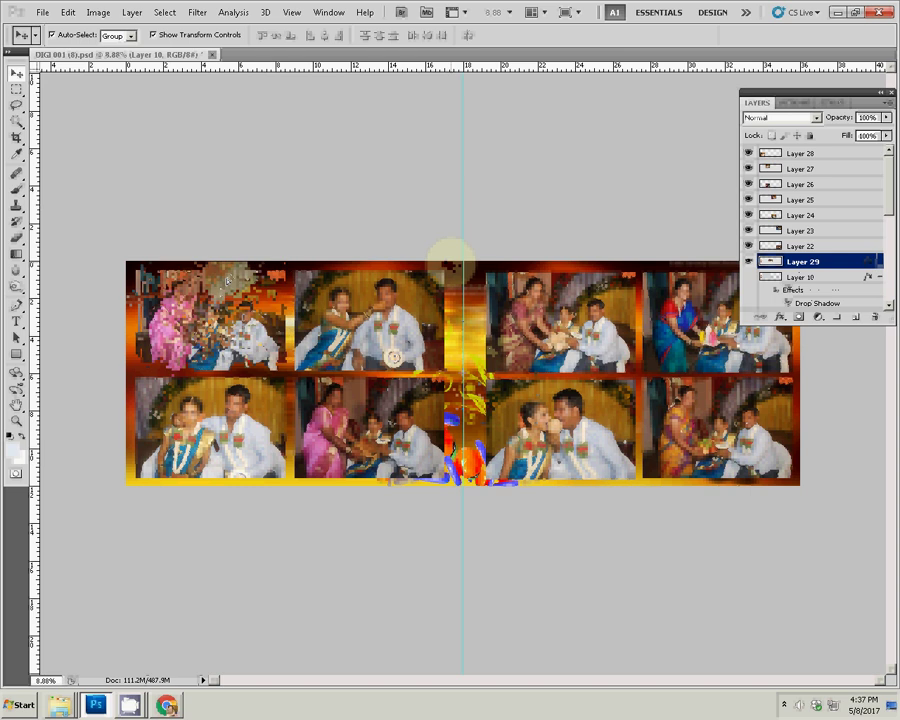
click(241, 264)
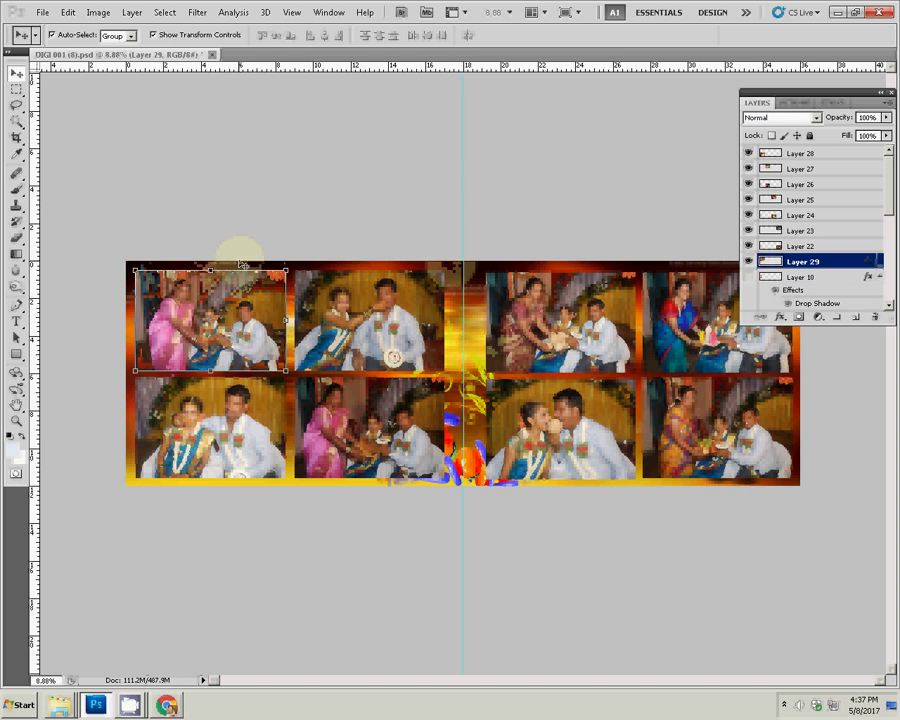
click(776, 319)
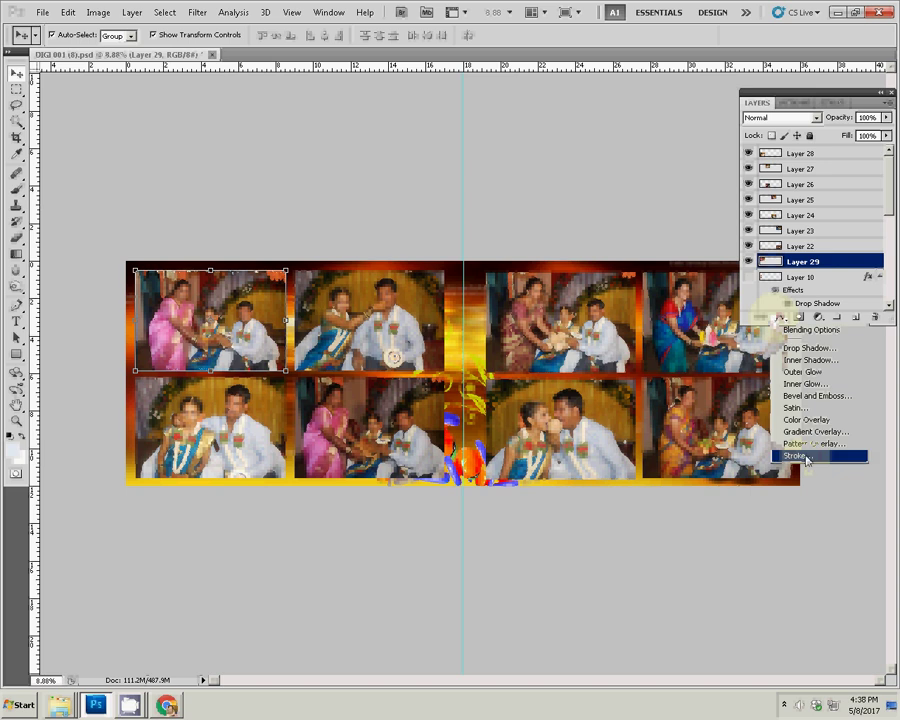
Step: Give Layer 29 a white outside Stroke effect at 100% opacity and 22 px size
click(531, 372)
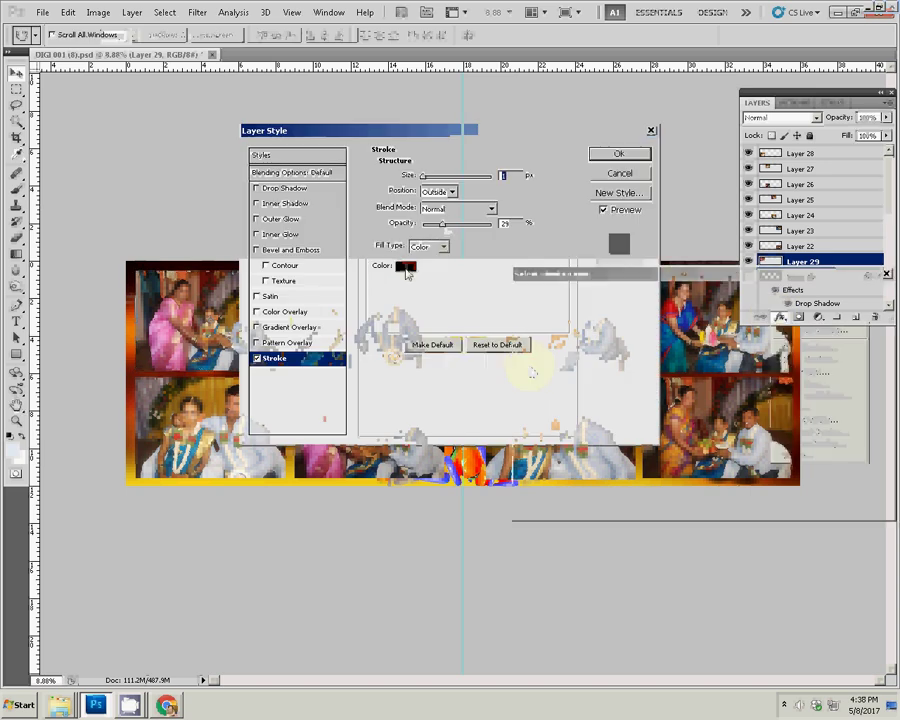
click(405, 266)
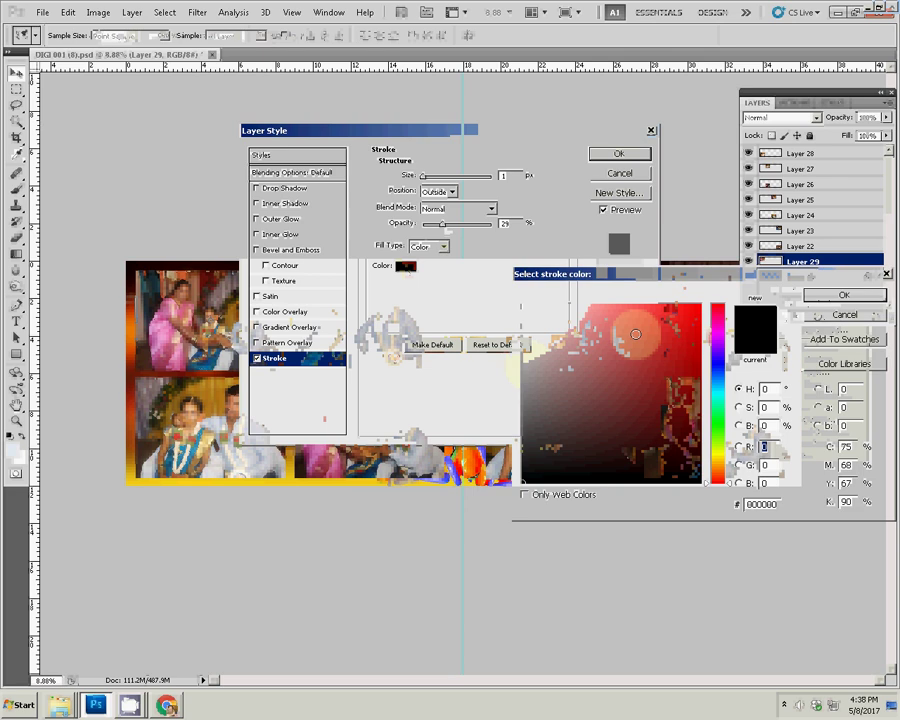
click(524, 305)
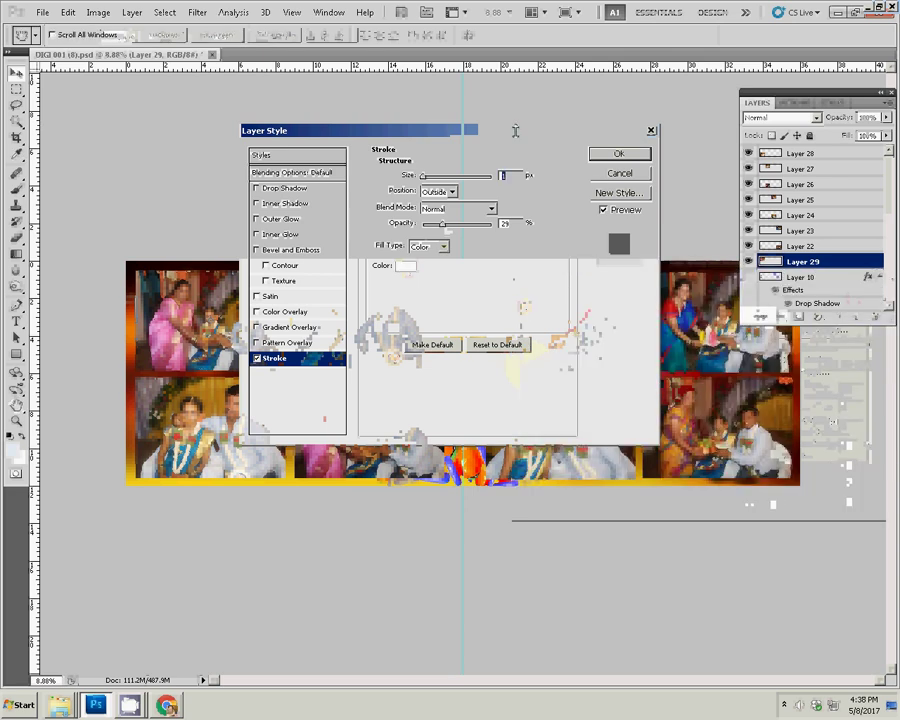
drag(446, 233, 497, 230)
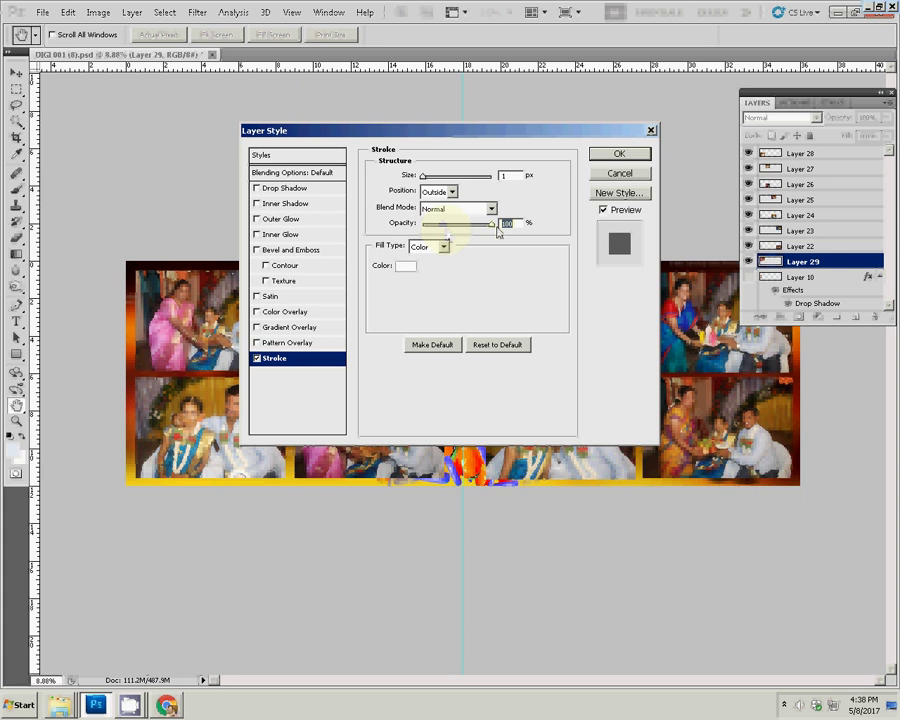
key(Tab)
text(22)
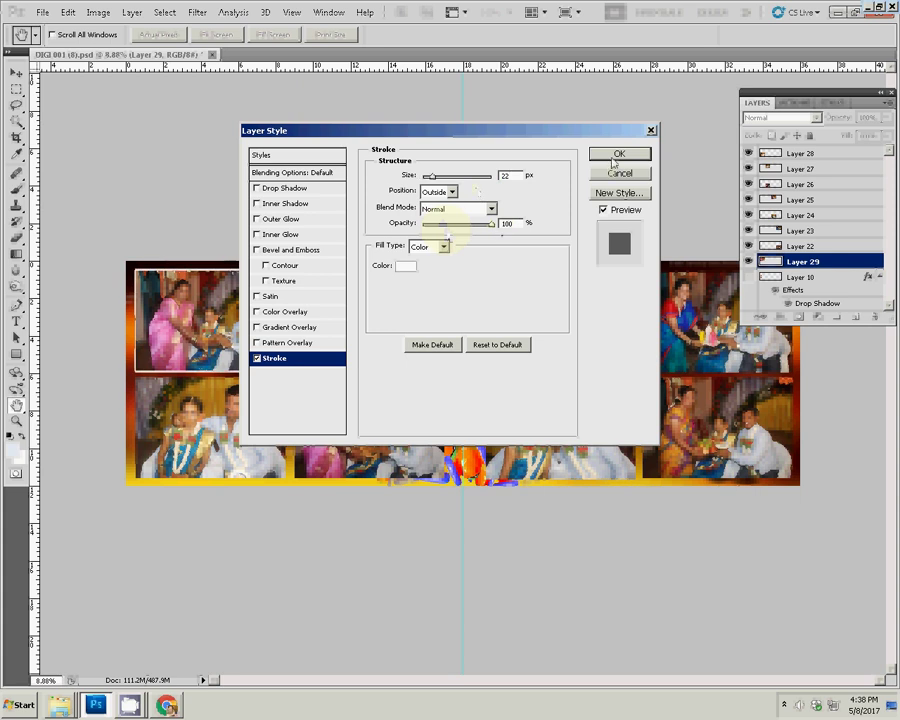
click(617, 157)
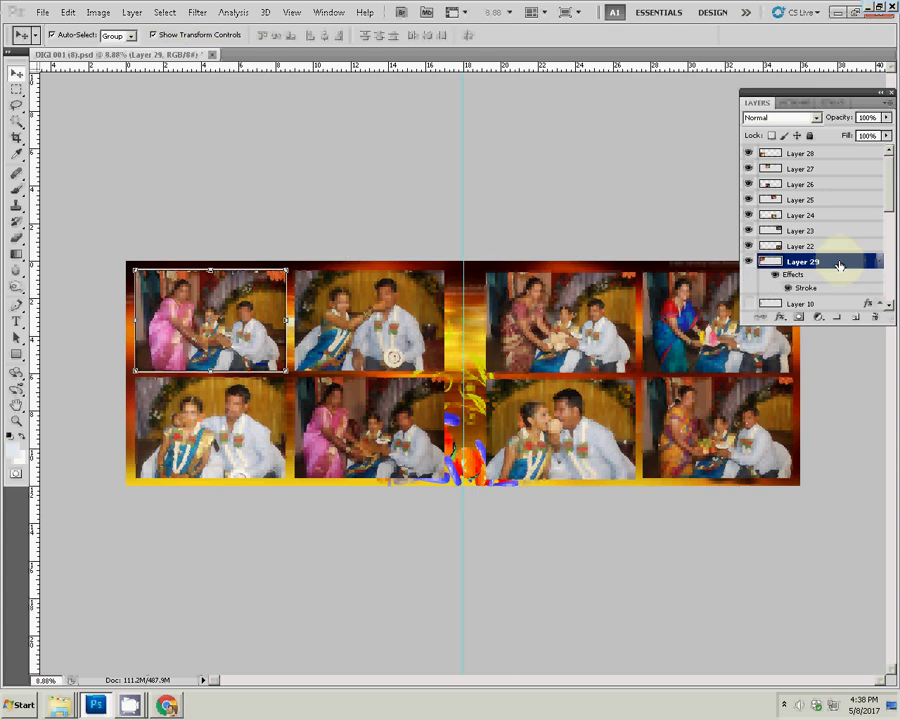
Step: Copy Layer 29's white stroke style and paste it onto the lower-left photo
right_click(839, 265)
click(842, 467)
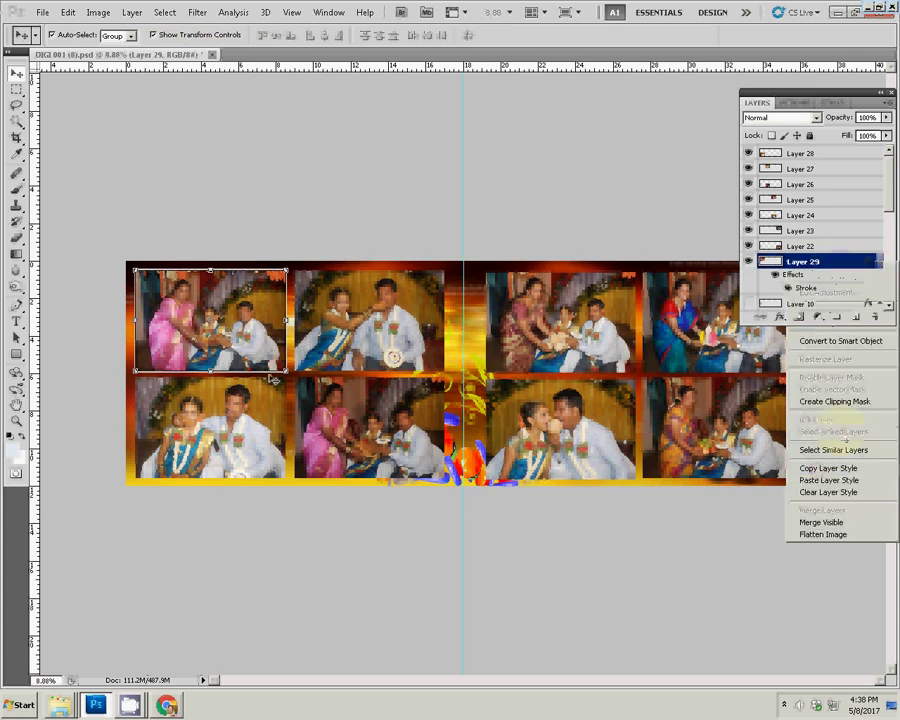
click(235, 422)
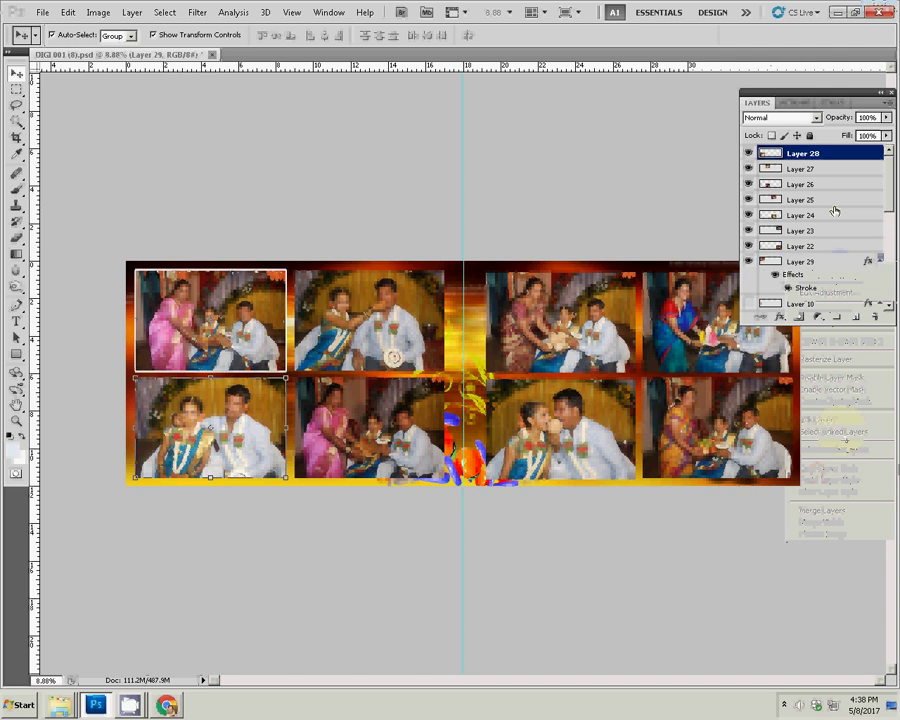
right_click(841, 158)
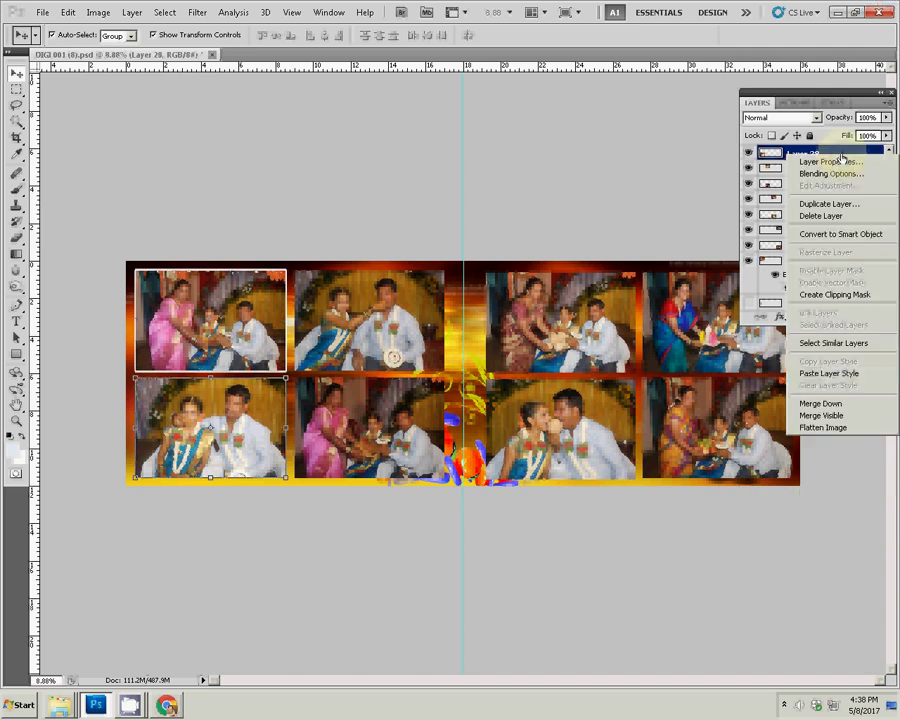
click(849, 374)
Step: Paste the white stroke style onto the top-middle and lower-middle photos
click(318, 303)
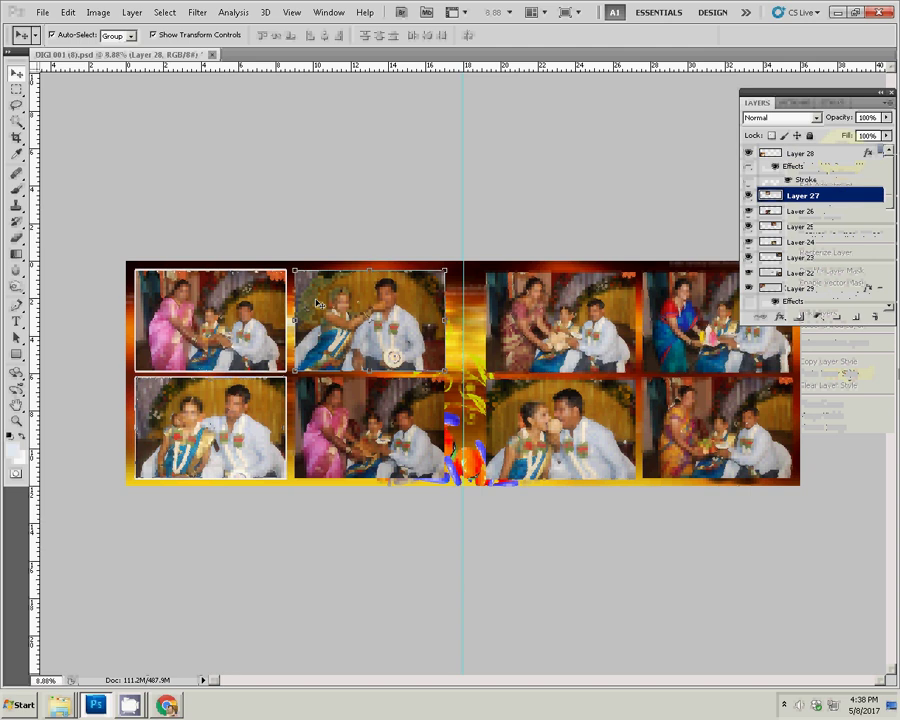
right_click(855, 196)
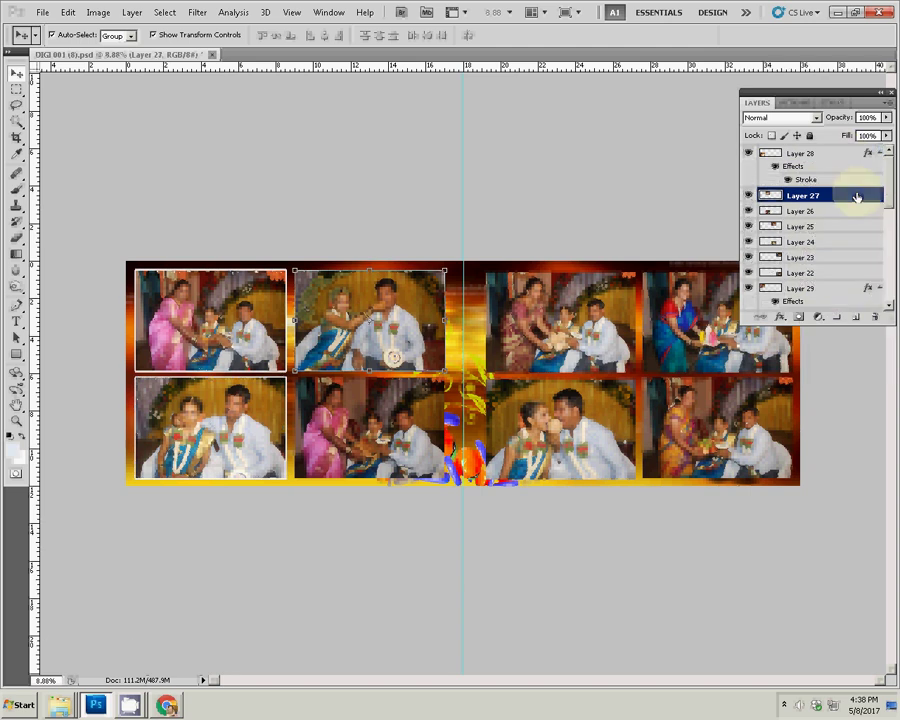
click(833, 413)
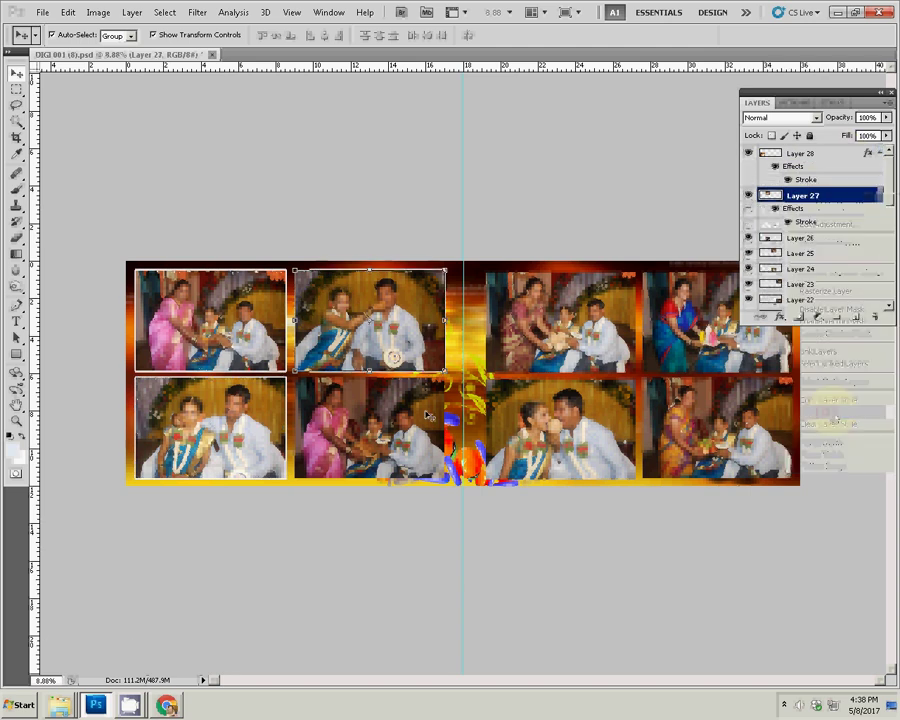
click(830, 238)
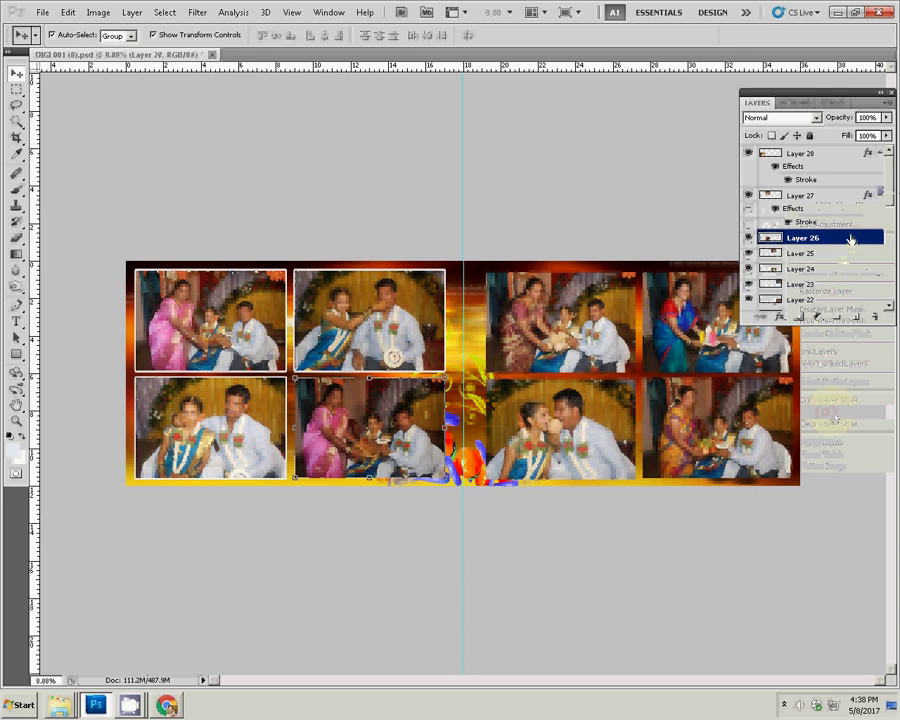
right_click(850, 238)
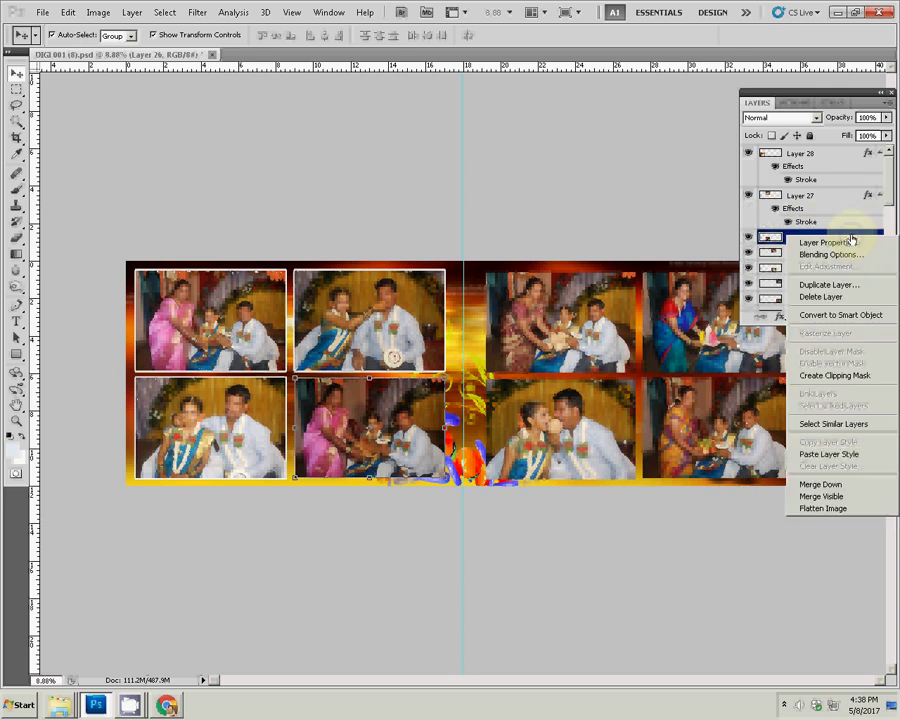
click(860, 455)
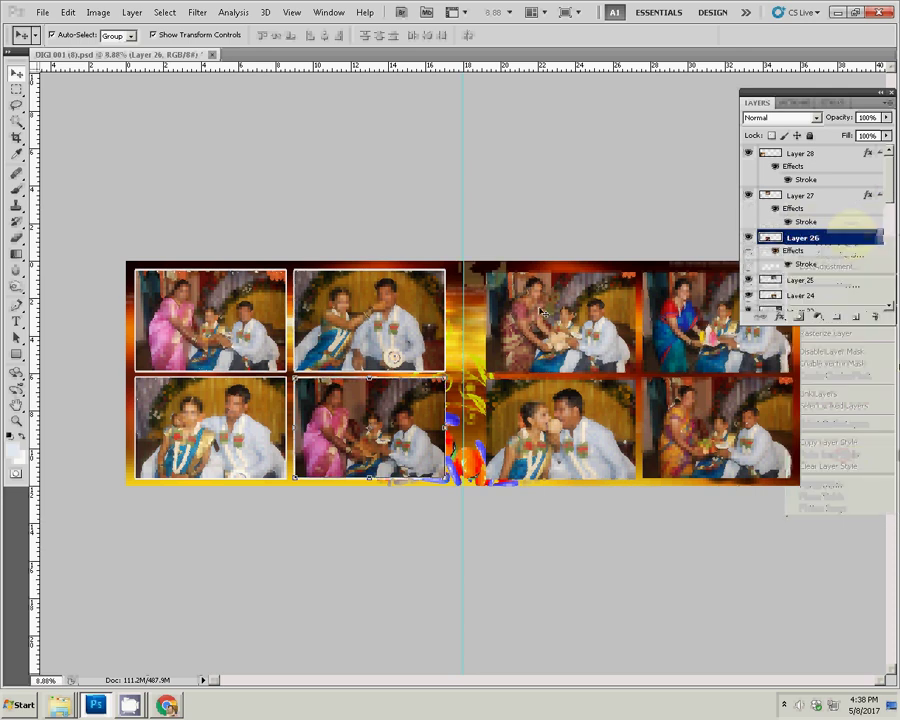
Step: Paste the white stroke style onto the third photos in the top and bottom rows
click(850, 280)
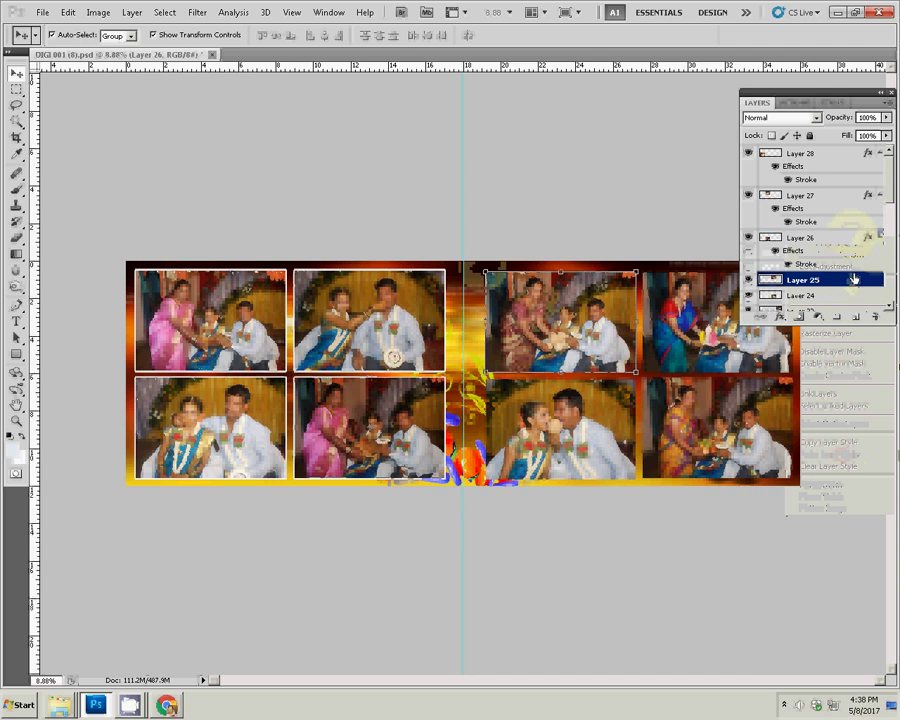
right_click(855, 279)
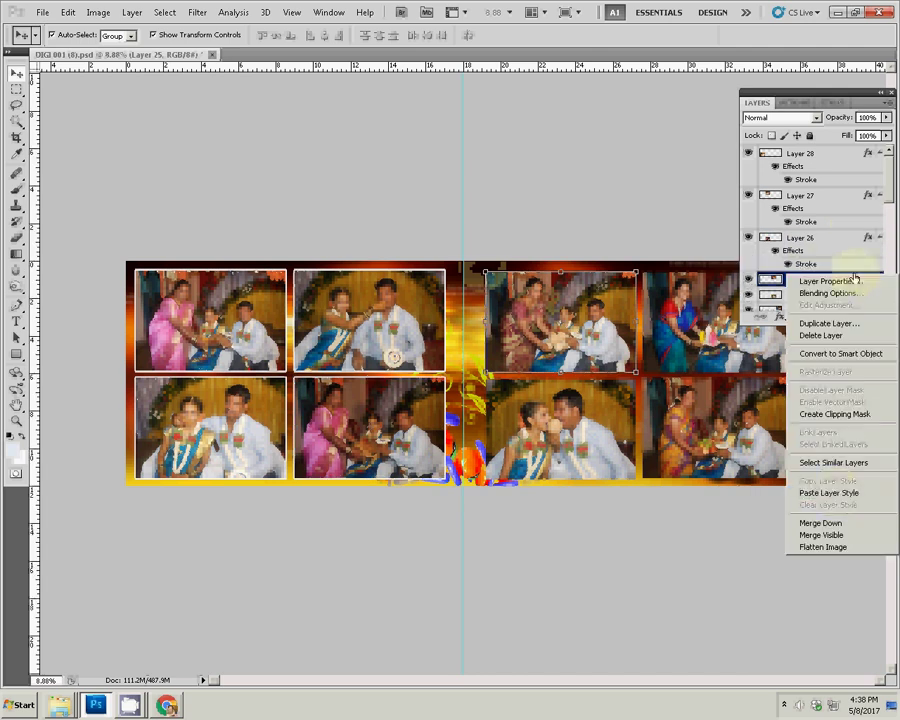
click(826, 492)
key(alt+bracketleft)
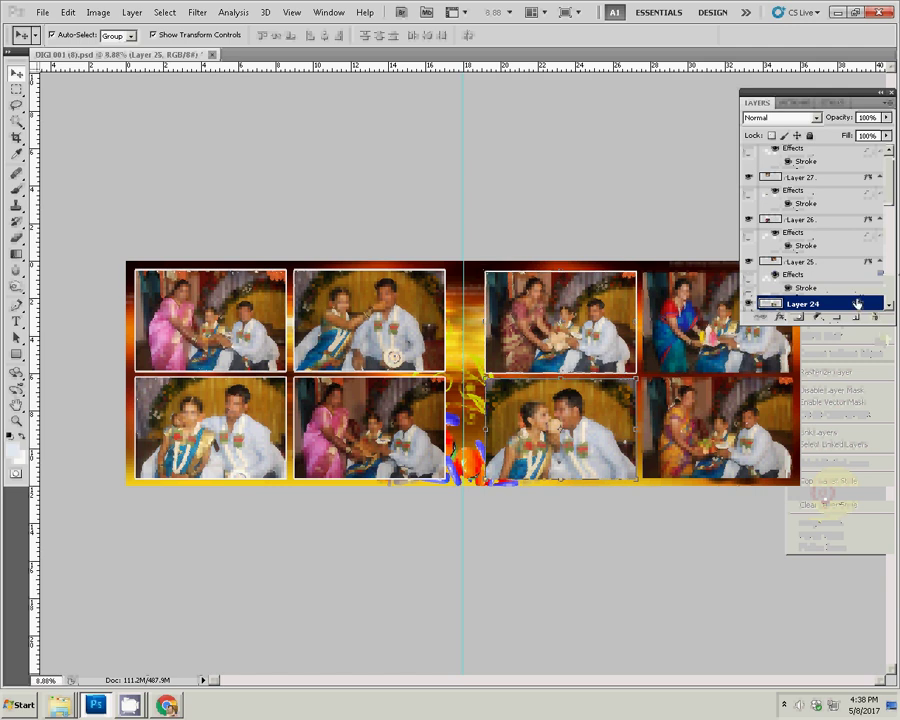
right_click(860, 303)
click(826, 518)
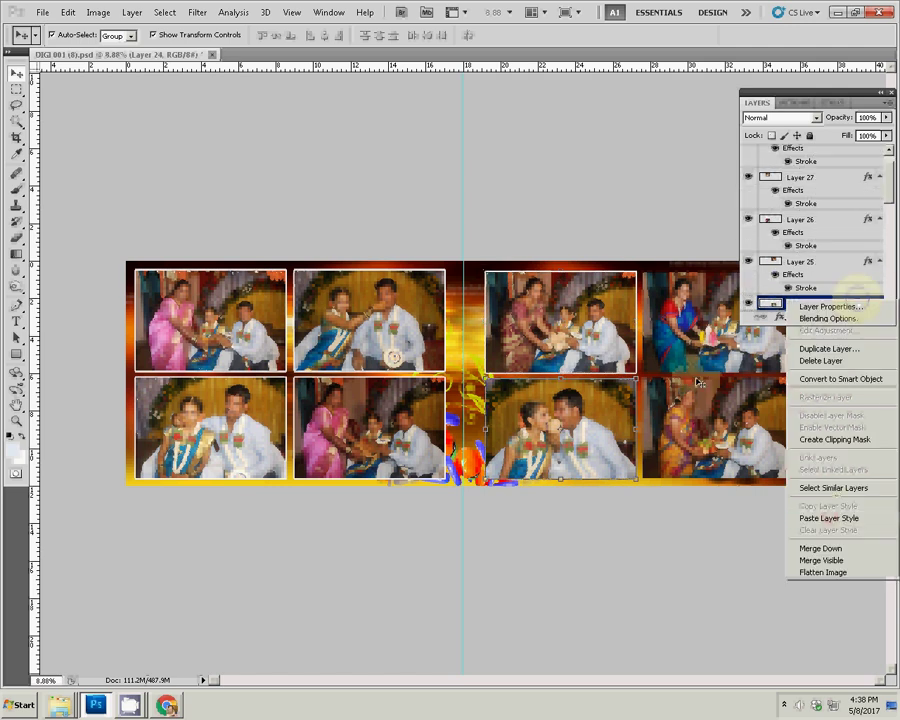
Step: Paste the white stroke style onto the top-right photo
key(alt+bracketleft)
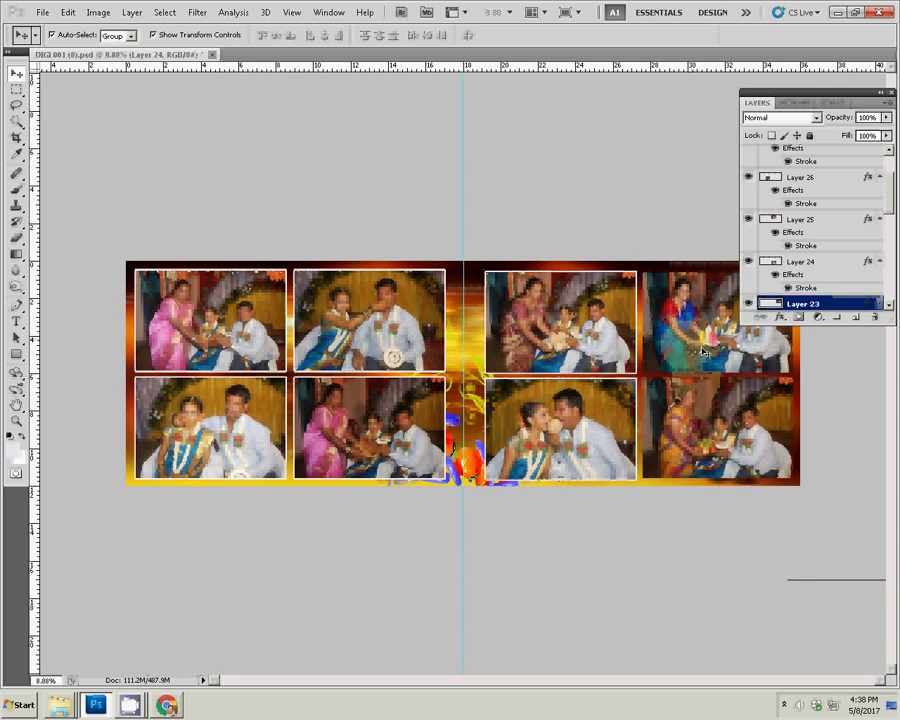
click(850, 305)
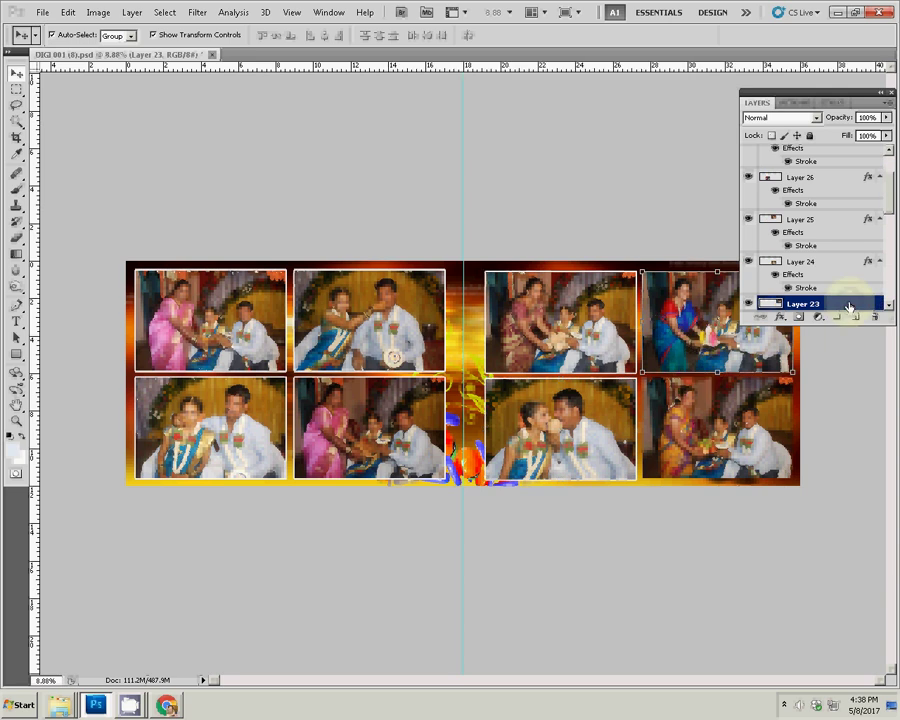
right_click(850, 305)
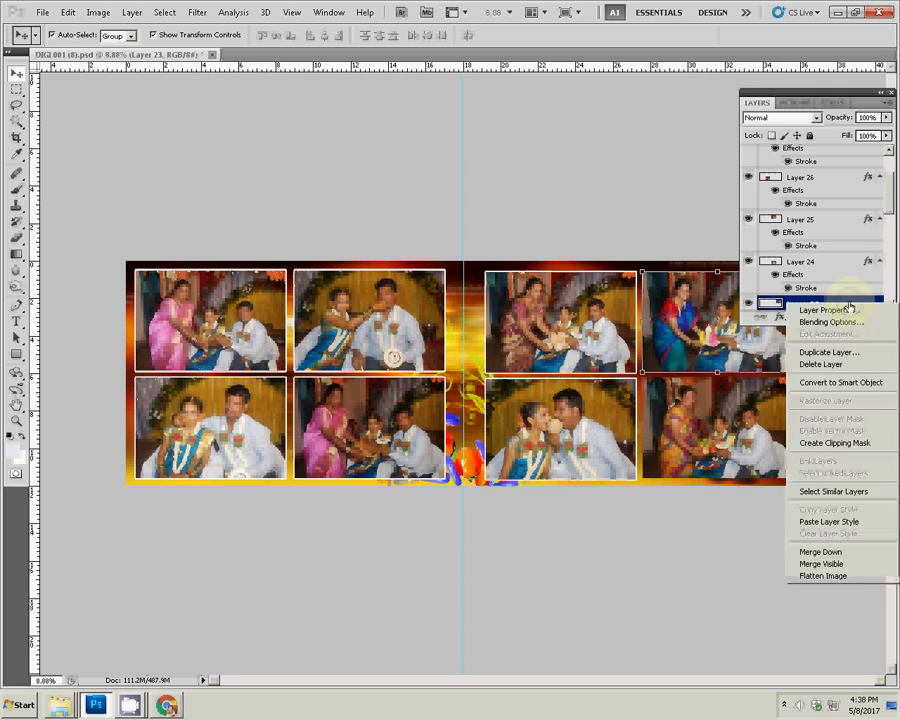
click(848, 522)
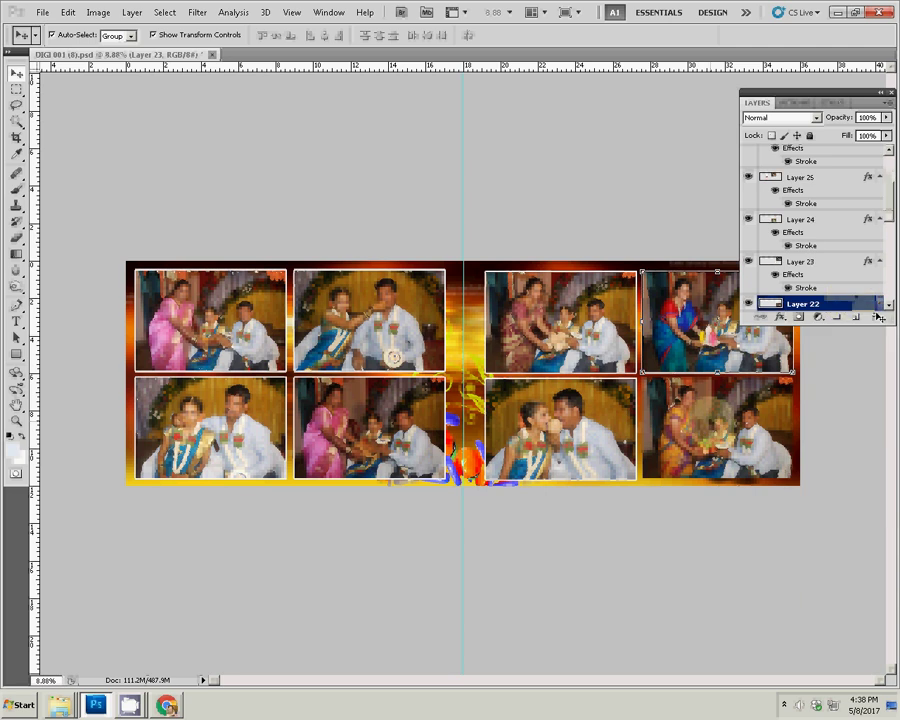
Step: Paste the white stroke style onto the bottom-right photo
click(842, 305)
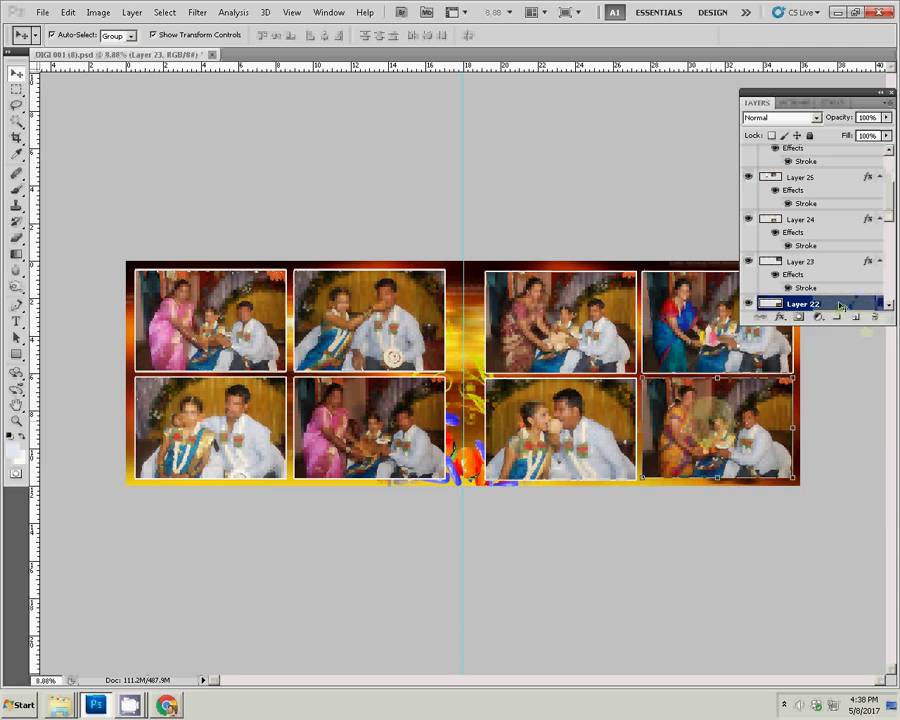
scroll(842, 305, down, 3)
right_click(797, 304)
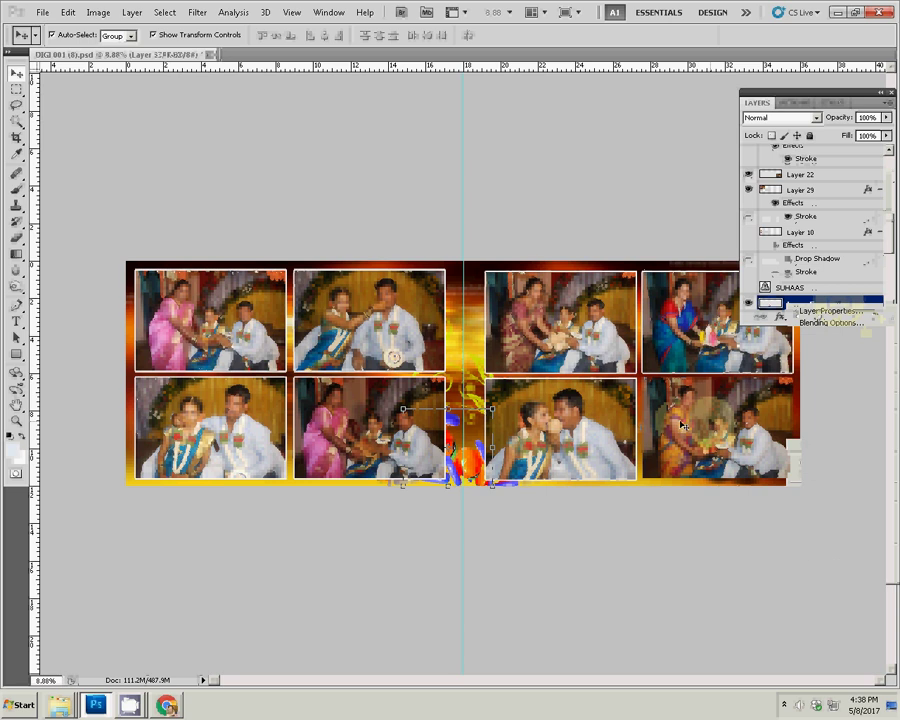
click(843, 177)
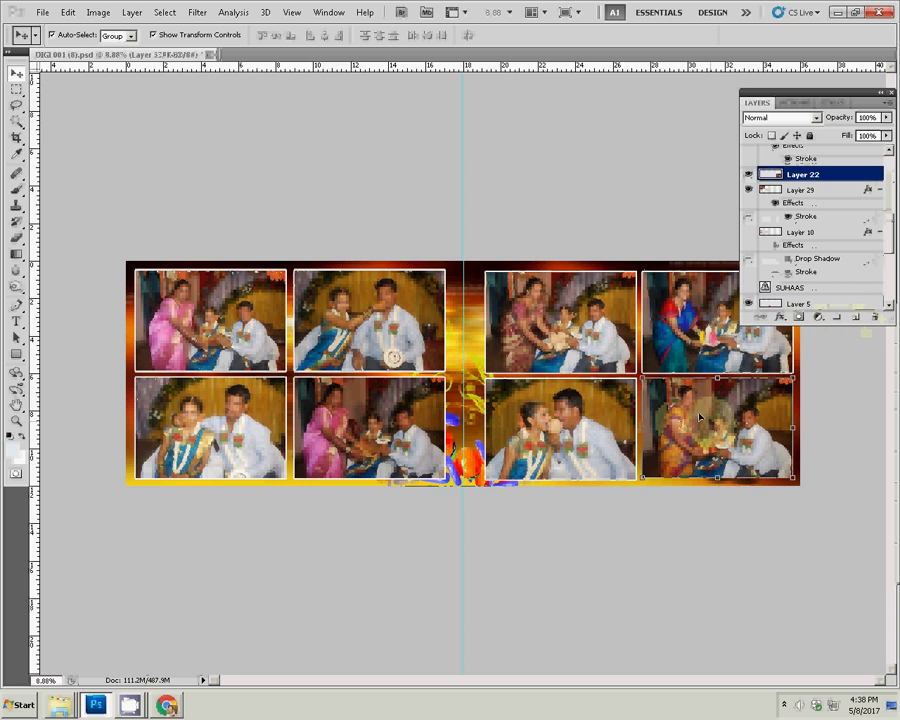
right_click(845, 182)
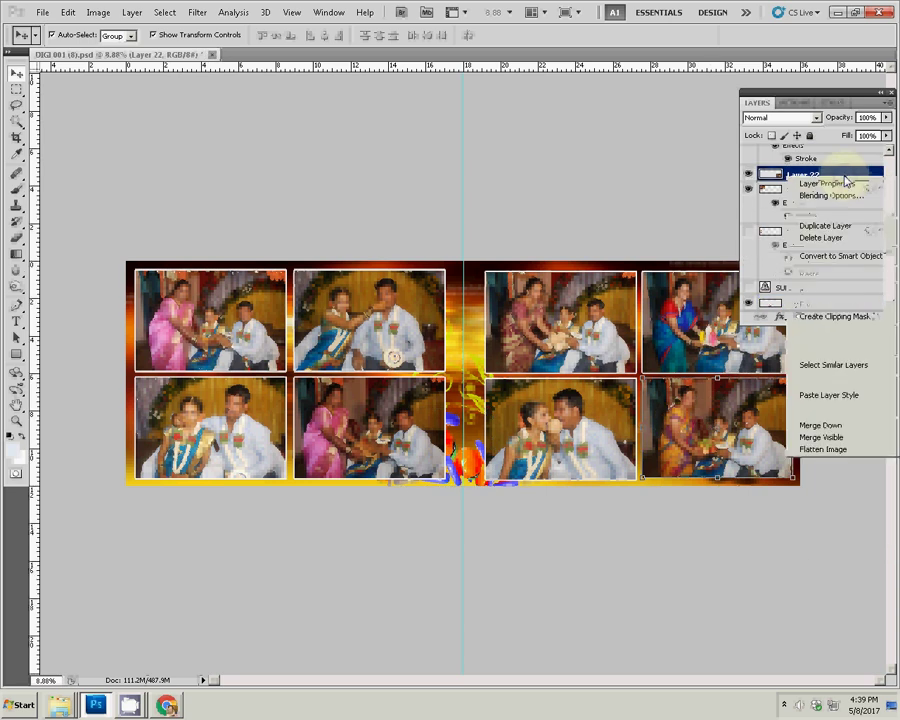
click(805, 395)
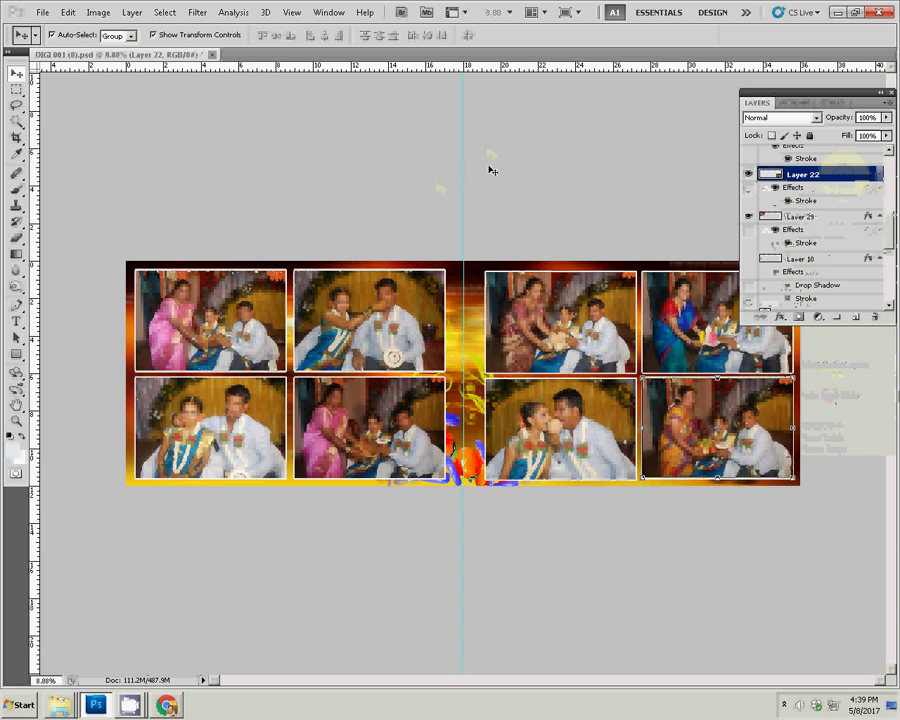
click(499, 201)
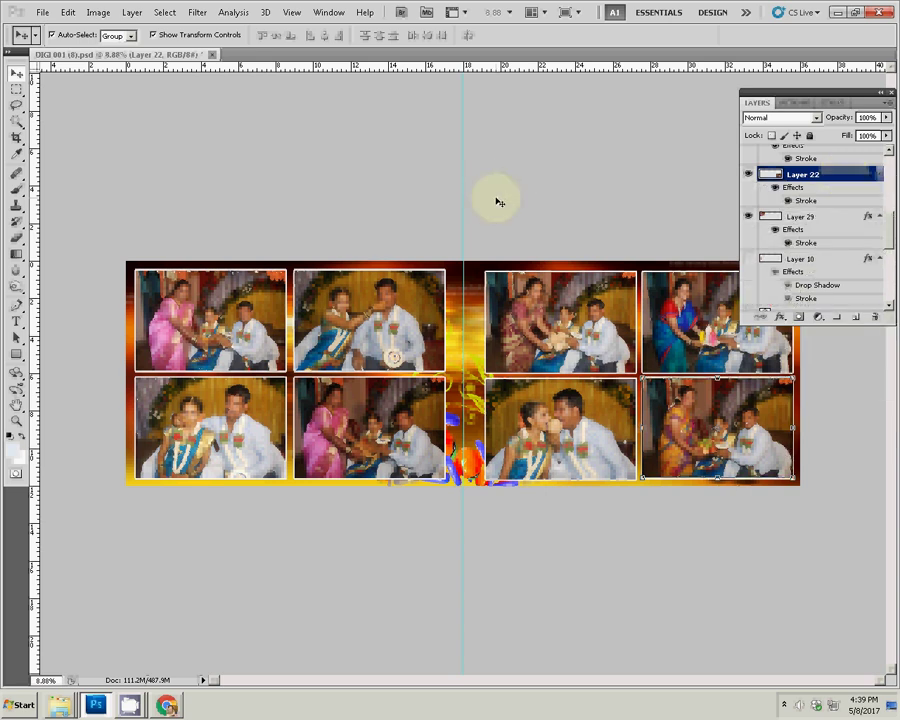
Step: Save the spread as layered PSD '09' in drive J's k5 folder, accepting Maximize Compatibility
key(ctrl+shift+s)
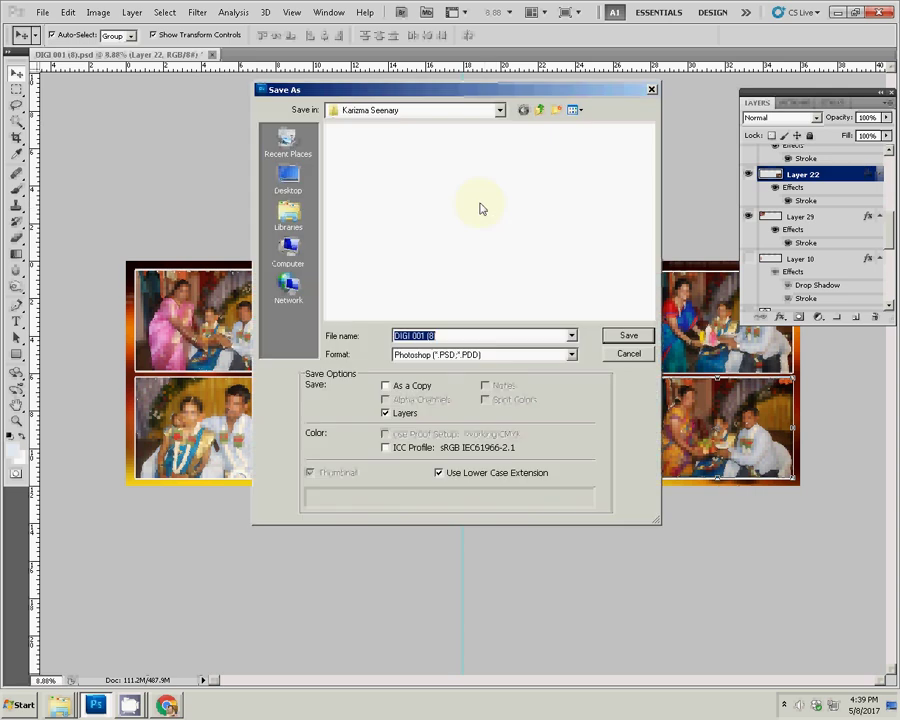
click(310, 246)
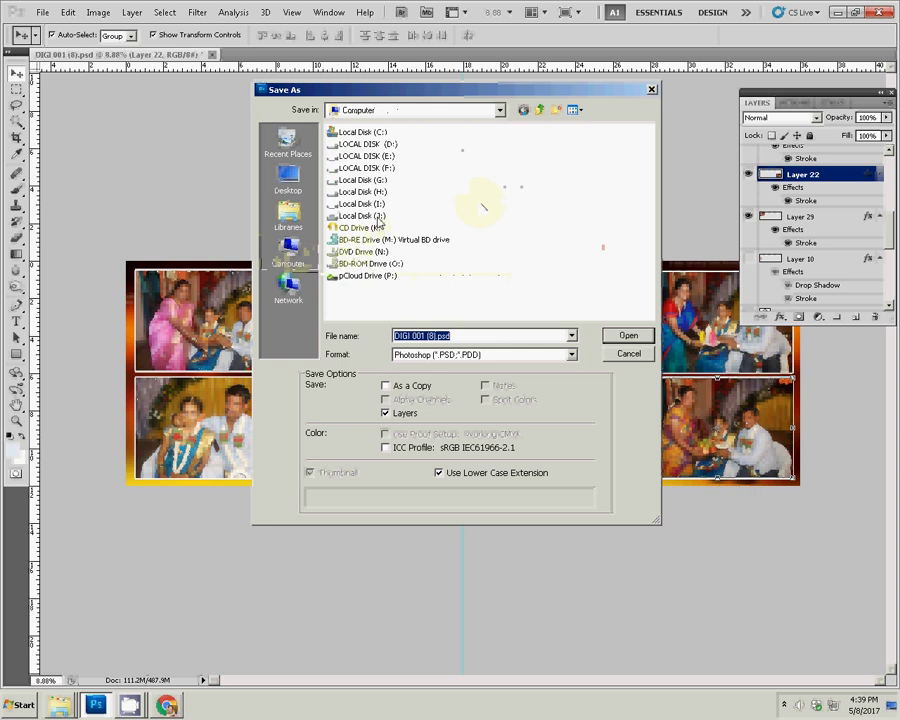
click(360, 215)
click(626, 336)
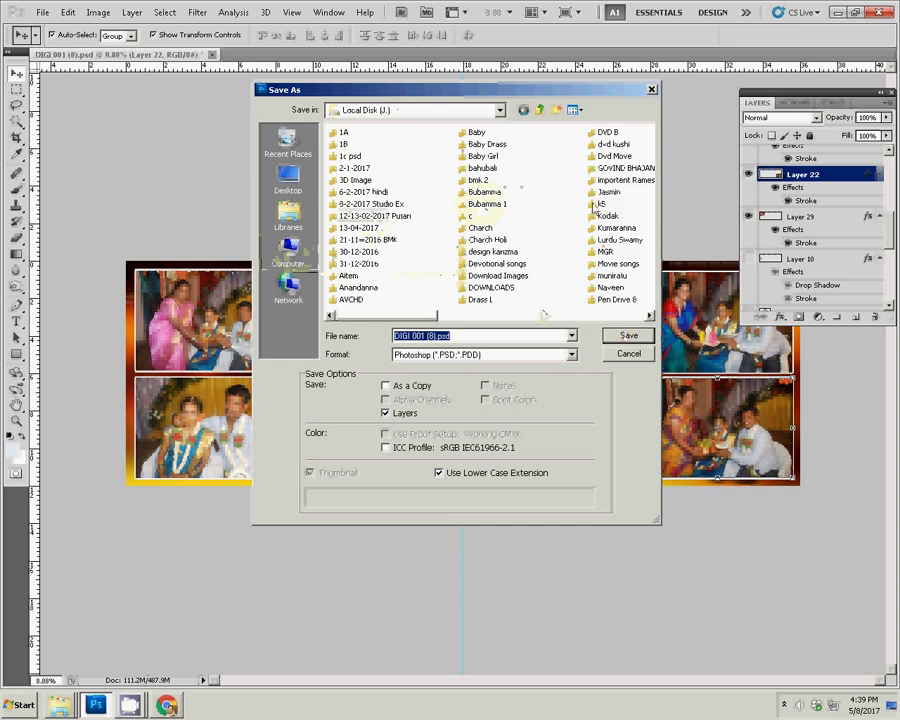
click(540, 203)
click(628, 336)
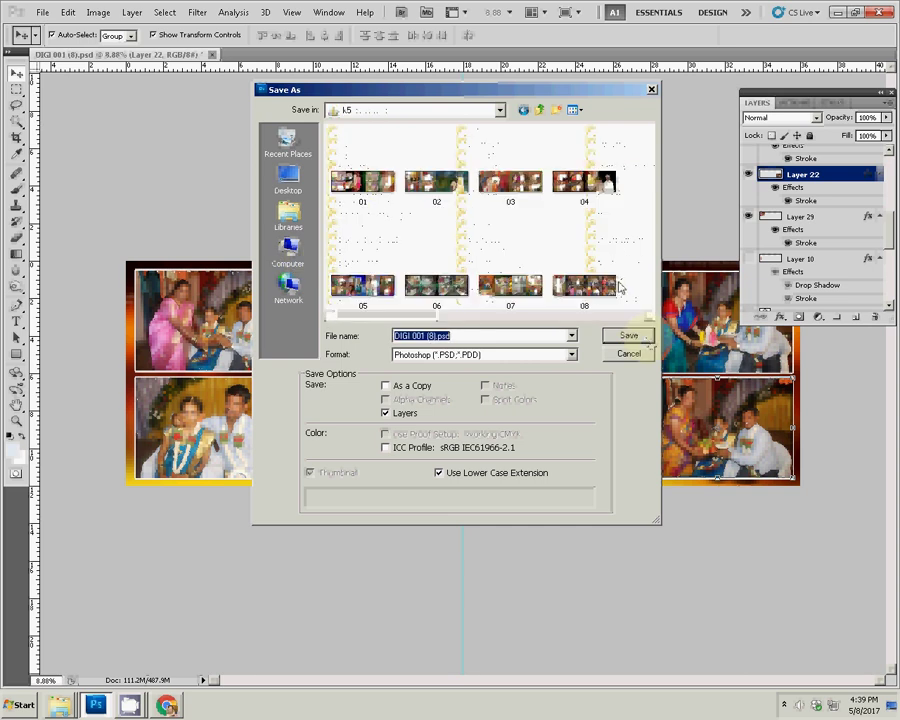
text(09)
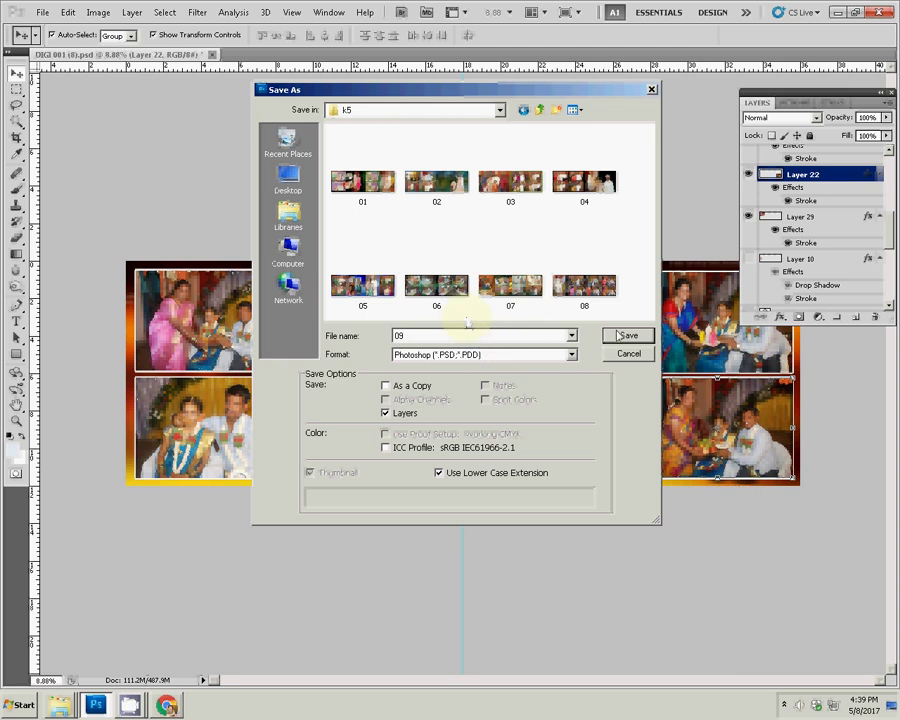
key(Return)
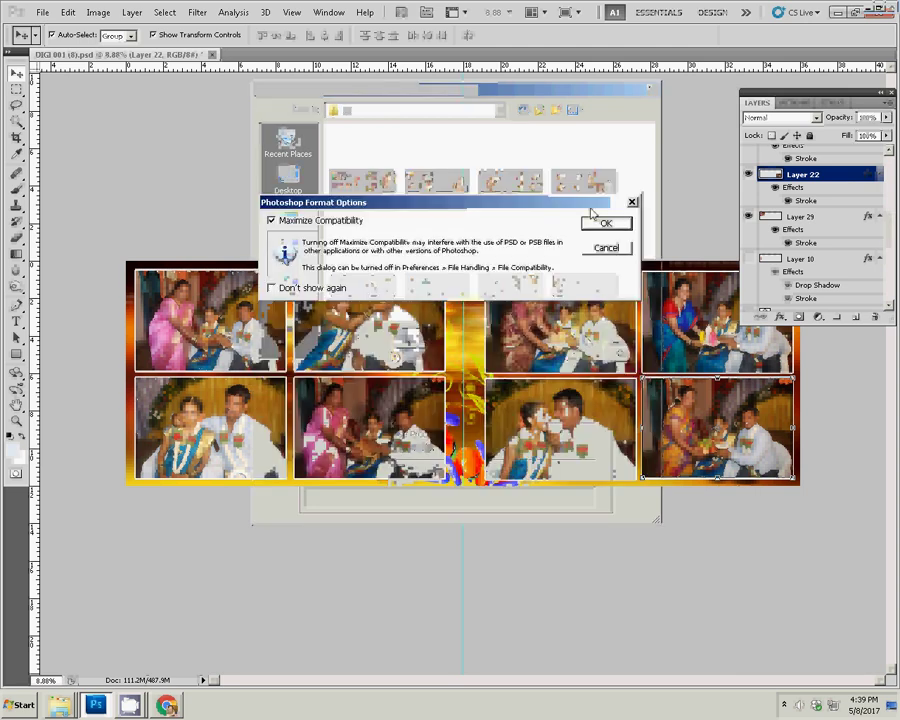
click(595, 224)
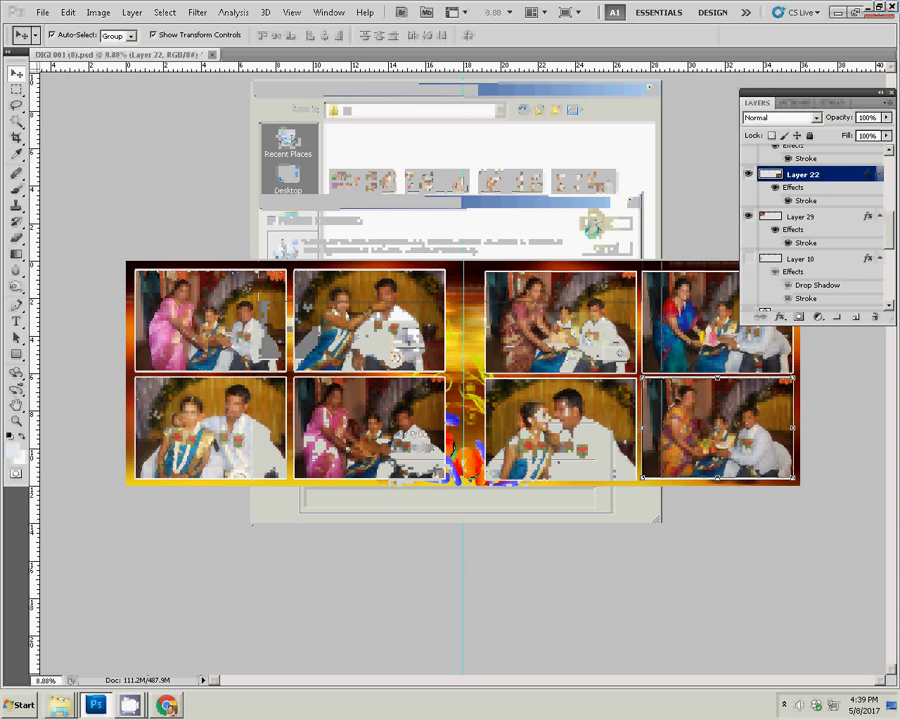